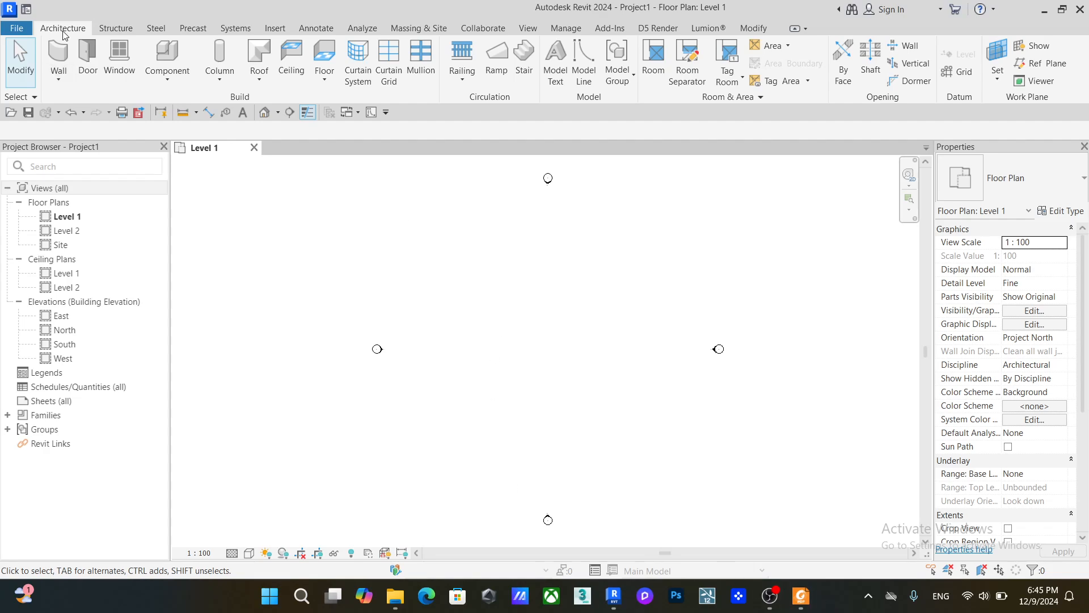
Draw the first vertical grid line upward between the elevation markers on the Level 1 floor plan.
left_click(960, 73)
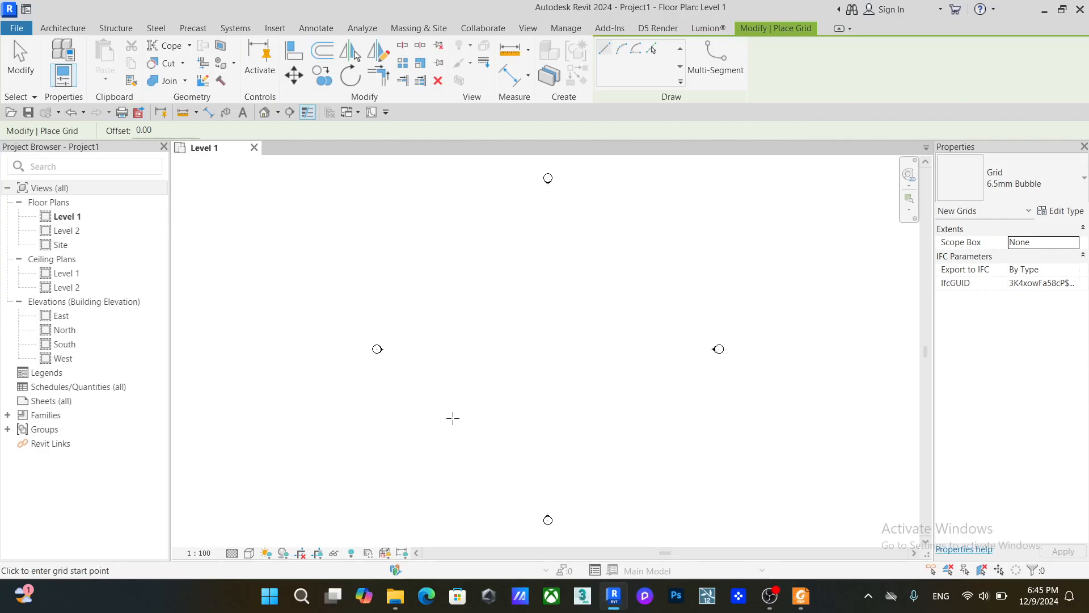
left_click(449, 418)
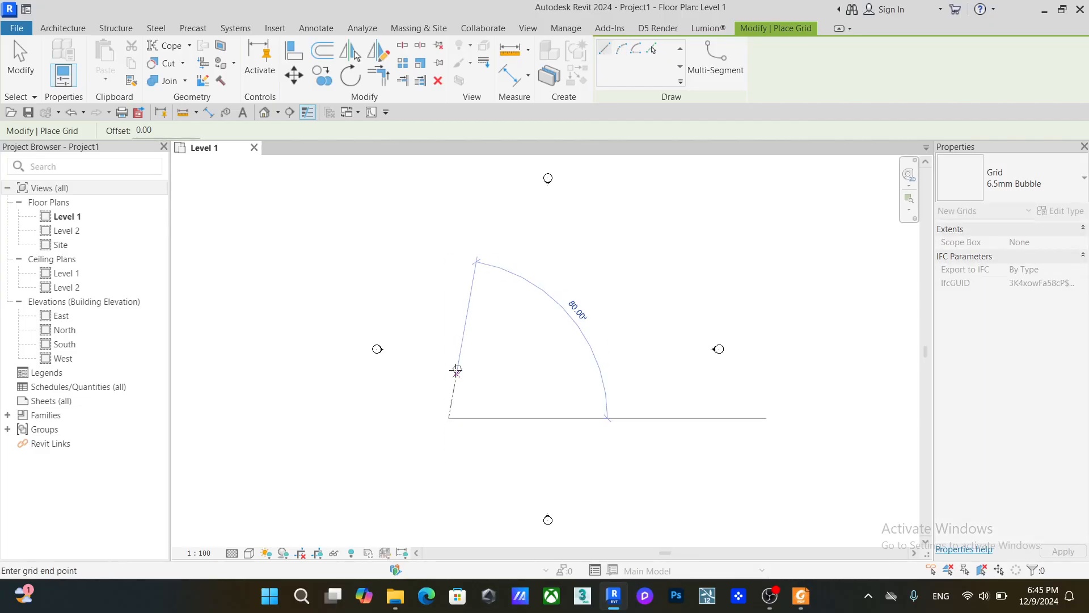
left_click(448, 298)
scroll(448, 394, "up", 3)
scroll(447, 393, "up", 2)
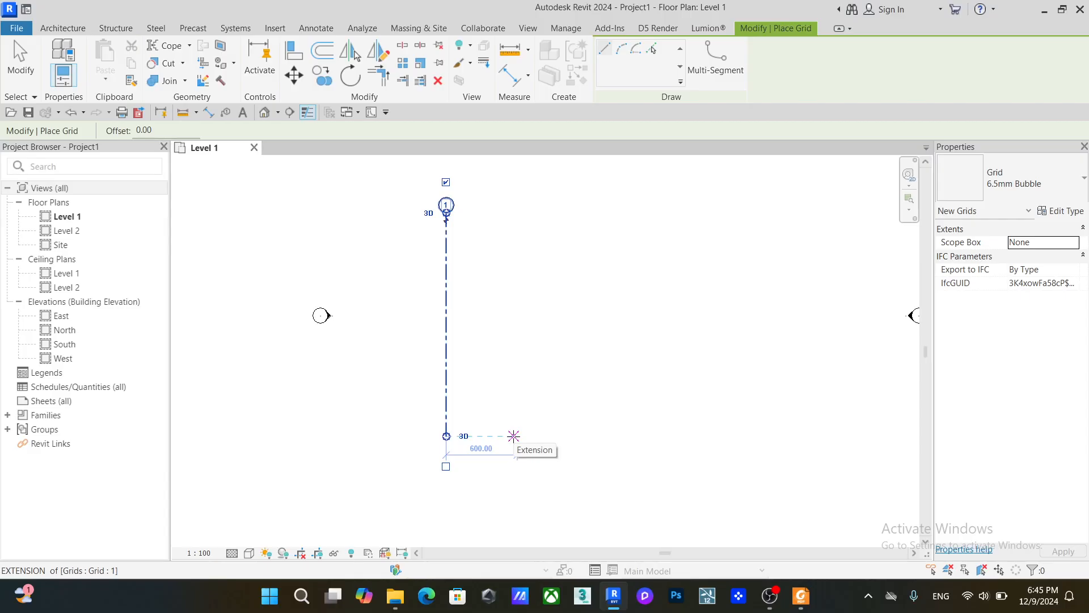
Draw three more vertical grid lines to the right, spaced 600 apart and aligned with the ends of grid 1.
left_click(513, 435)
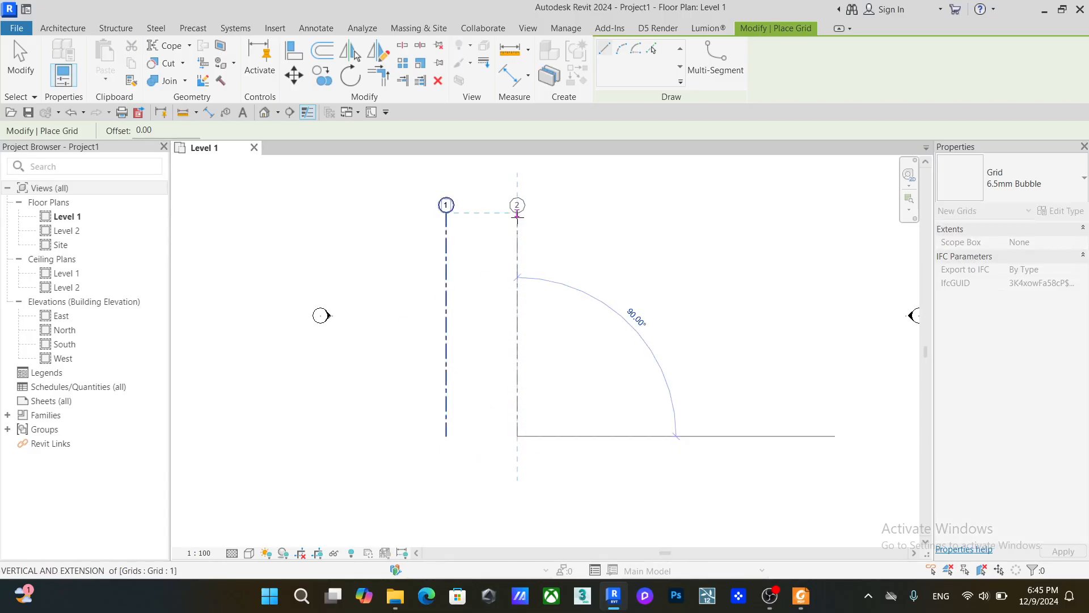
left_click(517, 215)
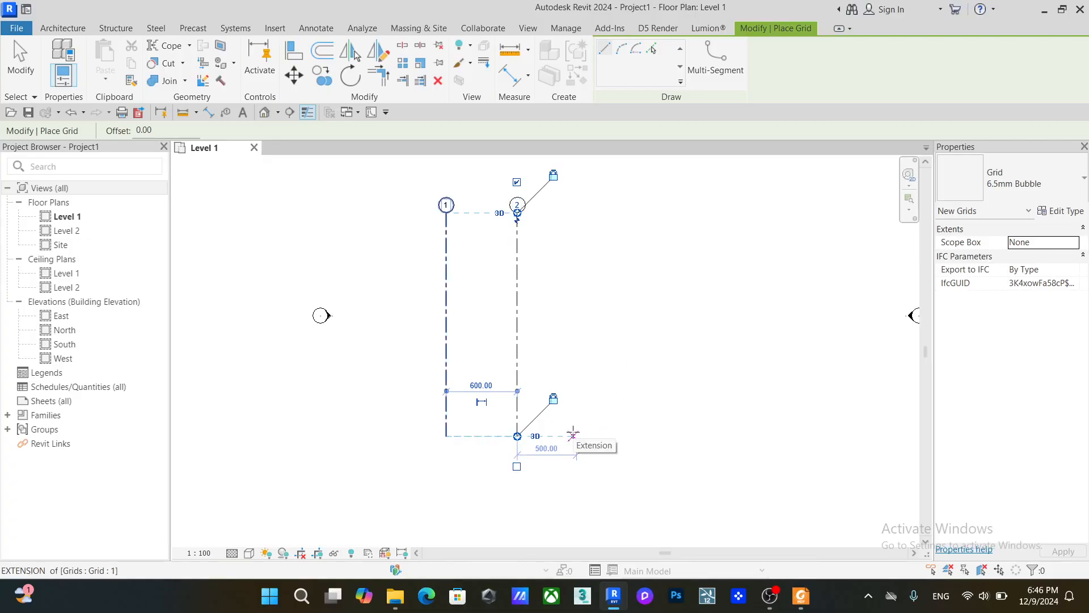
type("600")
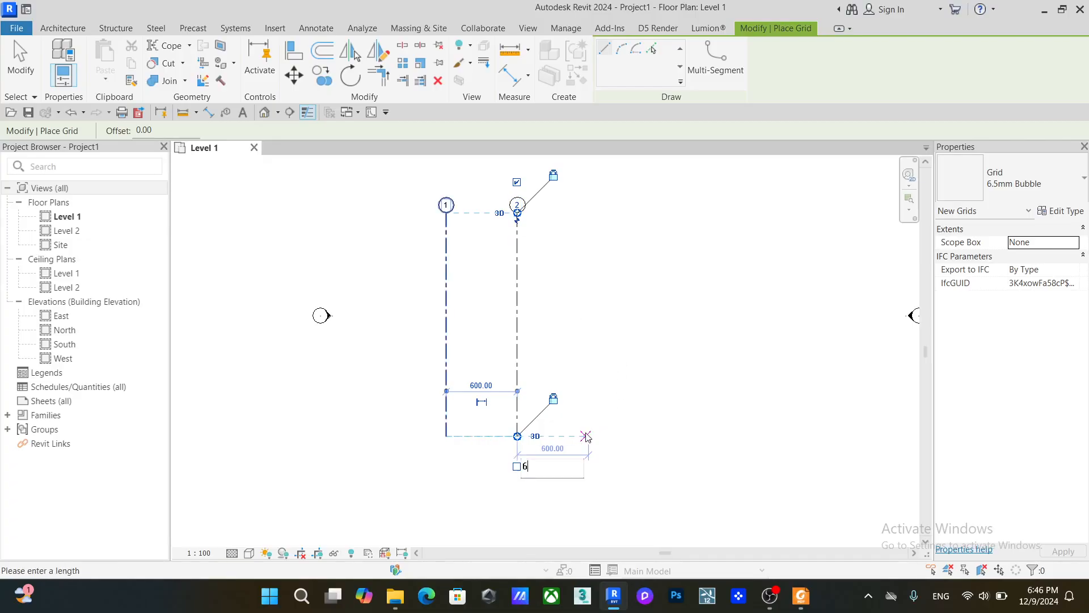
key("Return")
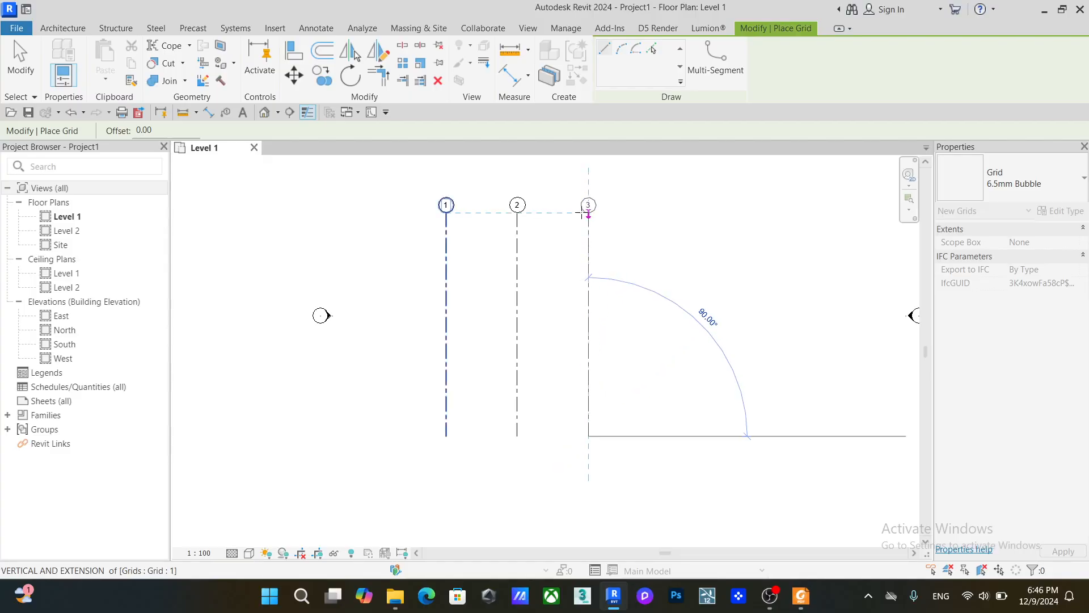
left_click(588, 213)
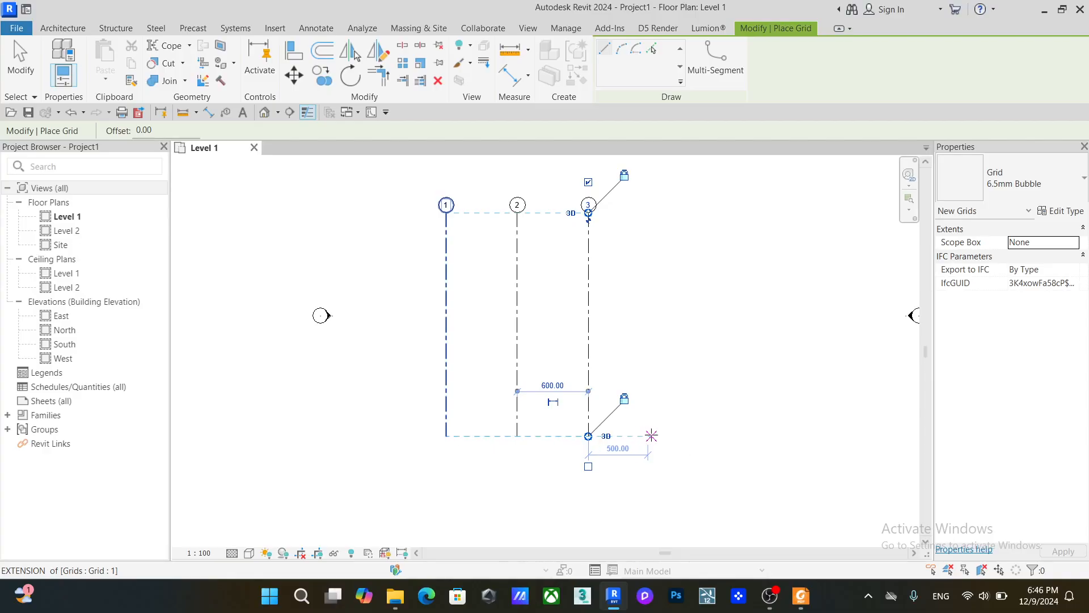
left_click(659, 436)
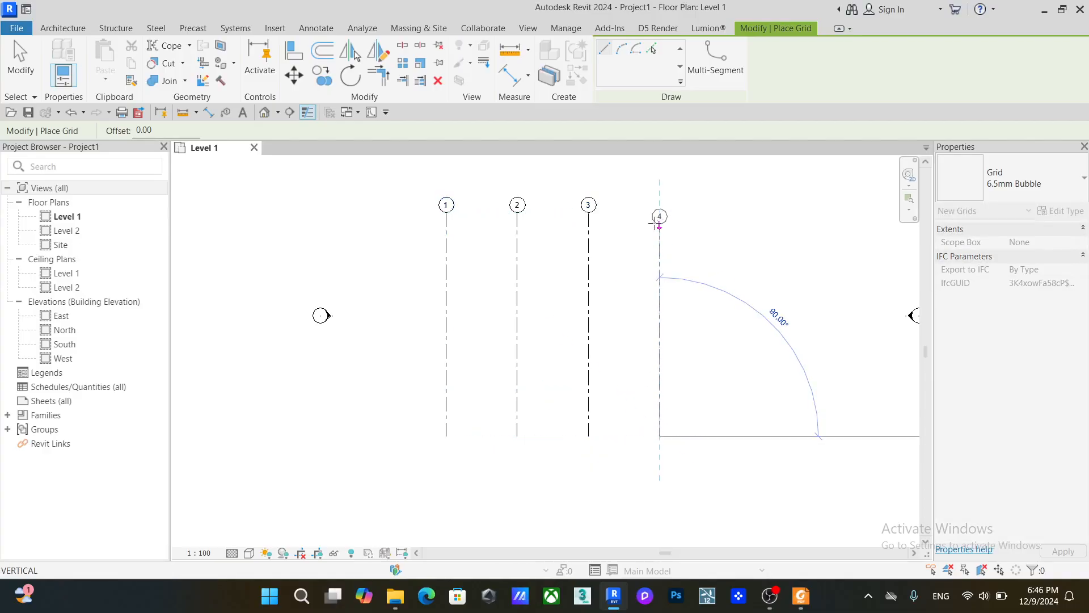
left_click(659, 213)
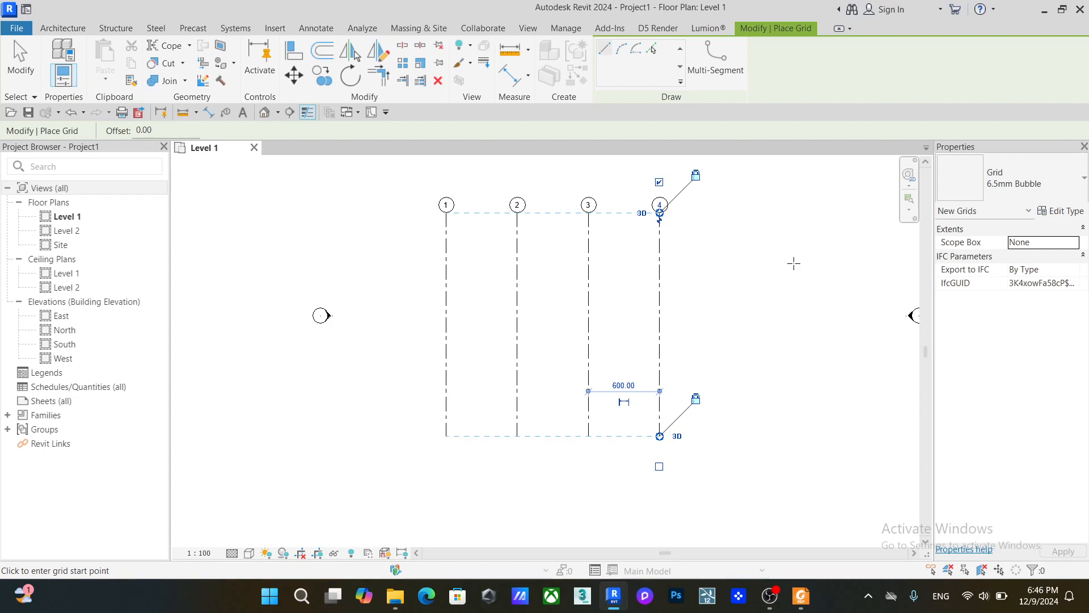
key("Escape")
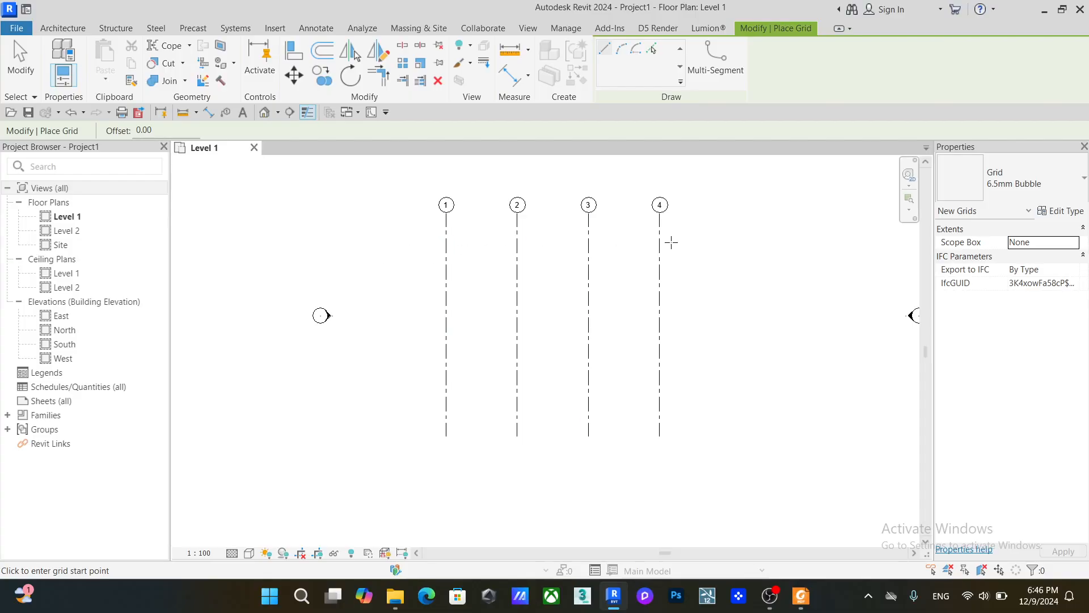
Draw three horizontal grid lines from right to left across the vertical ones, spaced 800 apart with aligned ends.
left_click(696, 244)
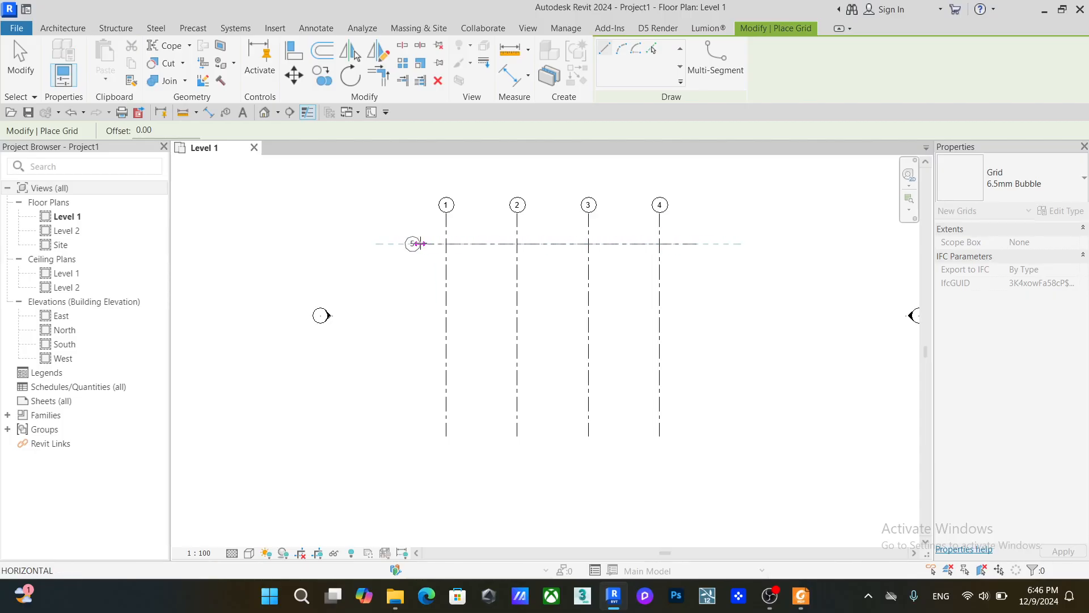
left_click(420, 243)
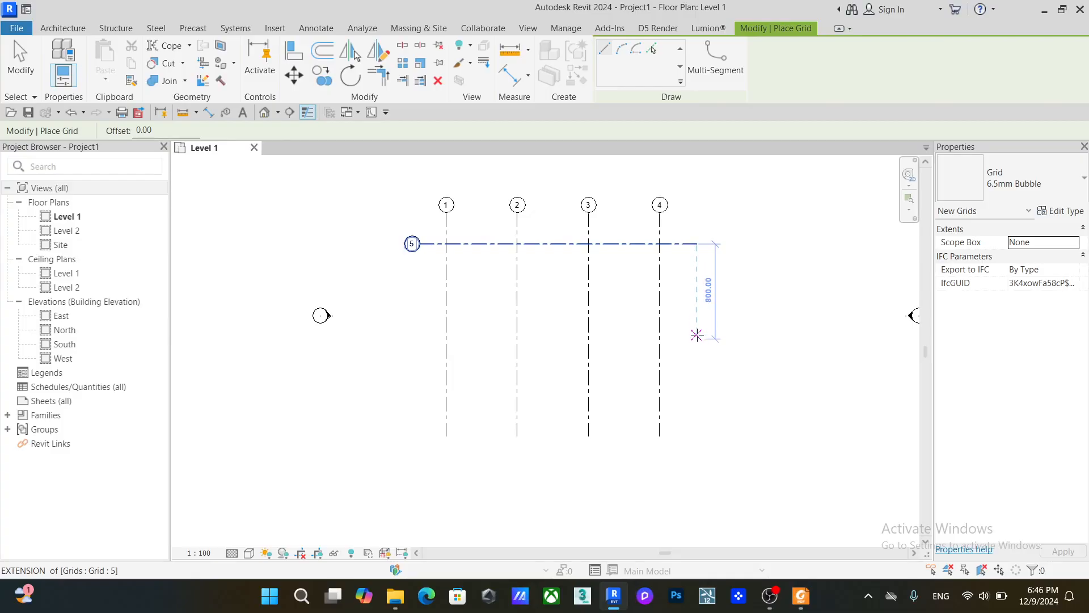
left_click(697, 338)
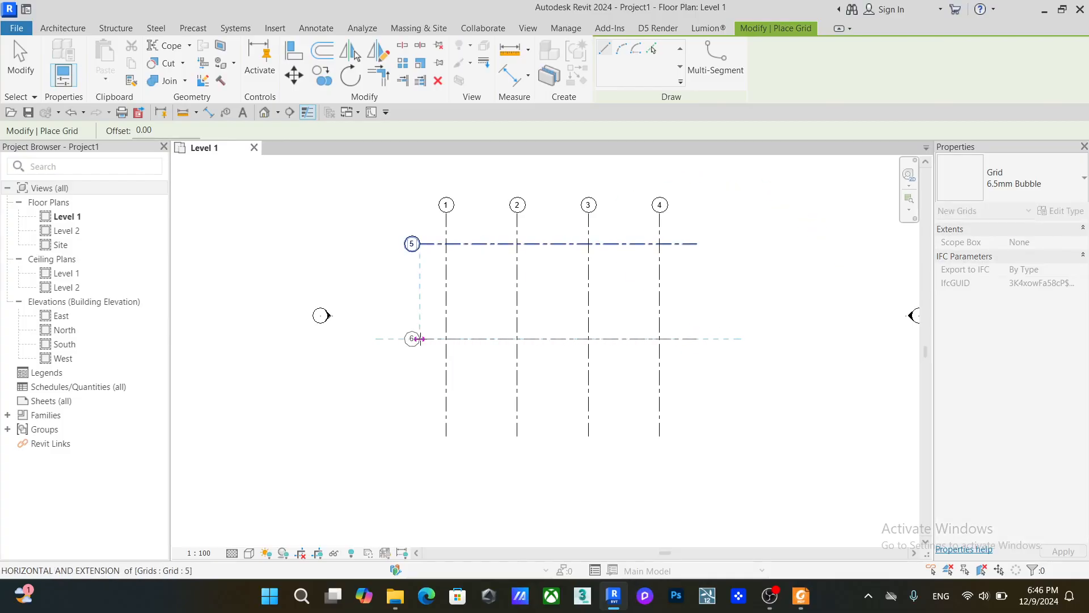
left_click(419, 339)
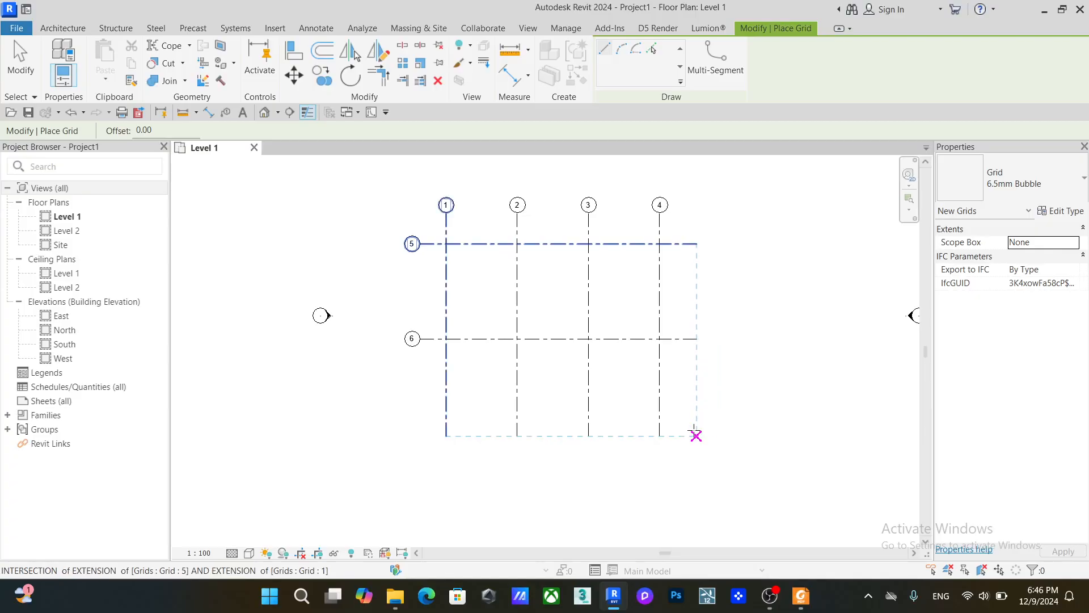
left_click(696, 435)
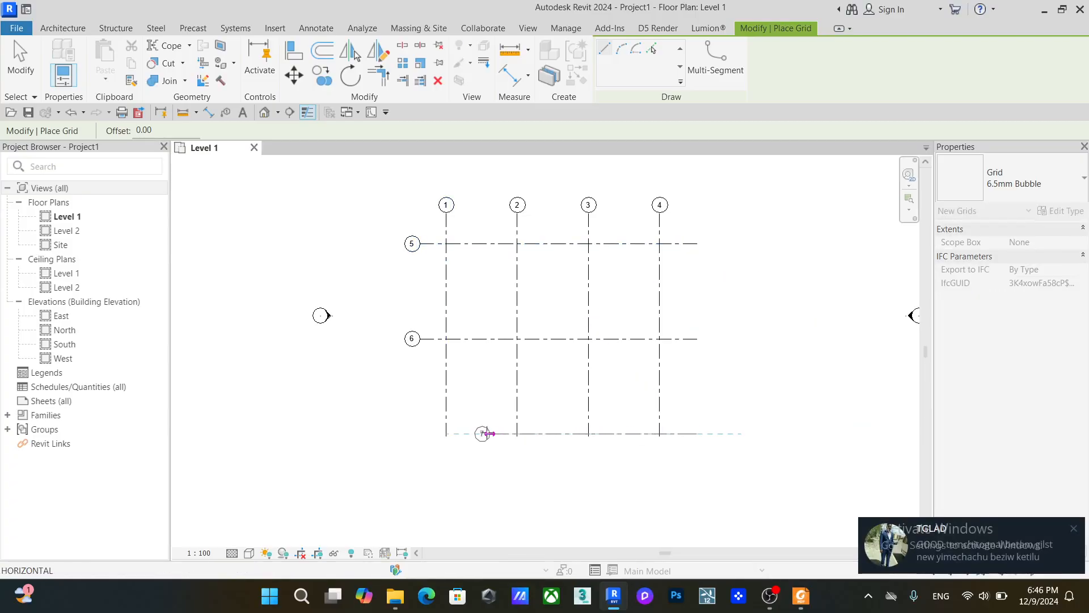
left_click(420, 434)
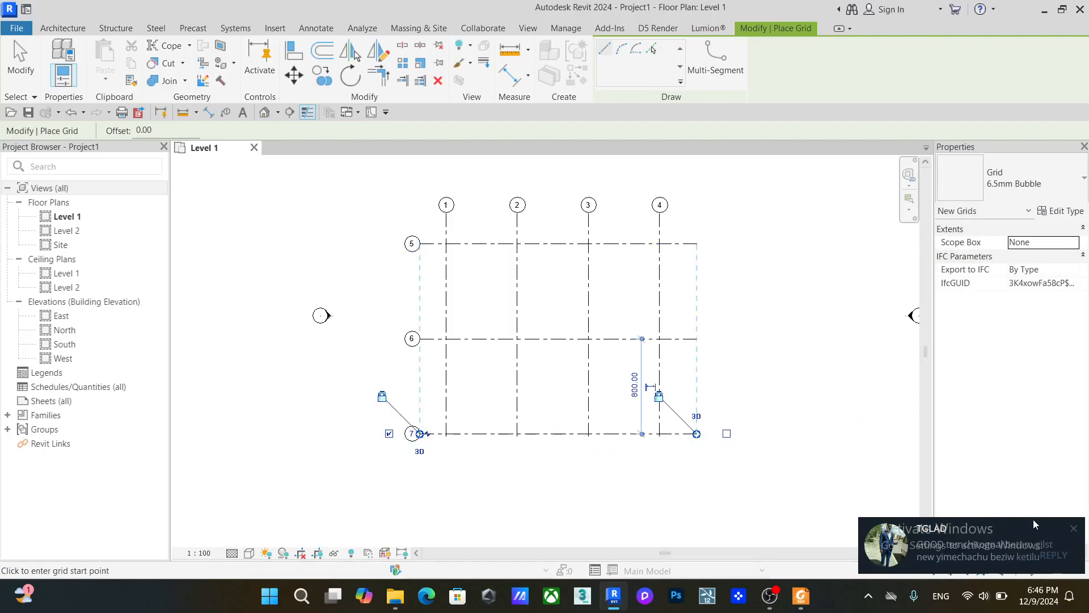
left_click(1075, 530)
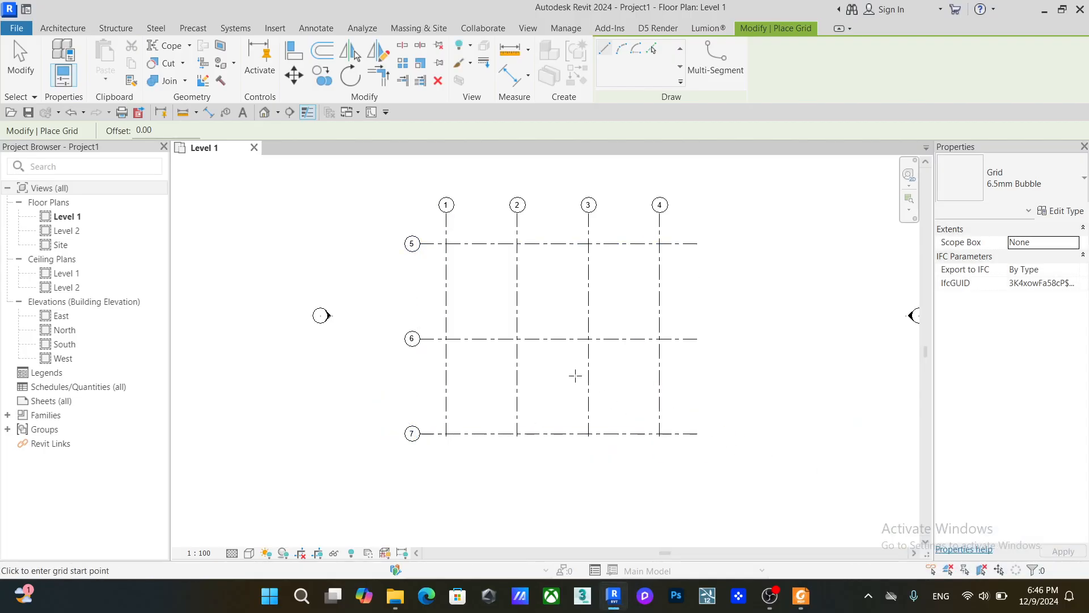
key("Escape")
key("Escape")
Extend the lower ends of the four aligned vertical grid lines past the lowest horizontal grid line.
left_click(659, 403)
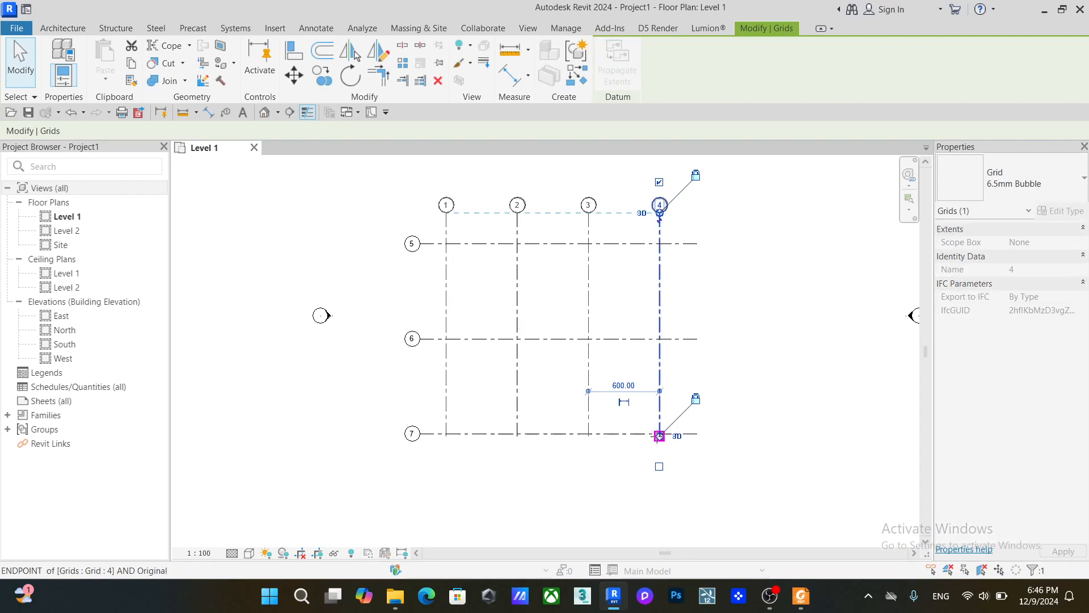
left_click(682, 387)
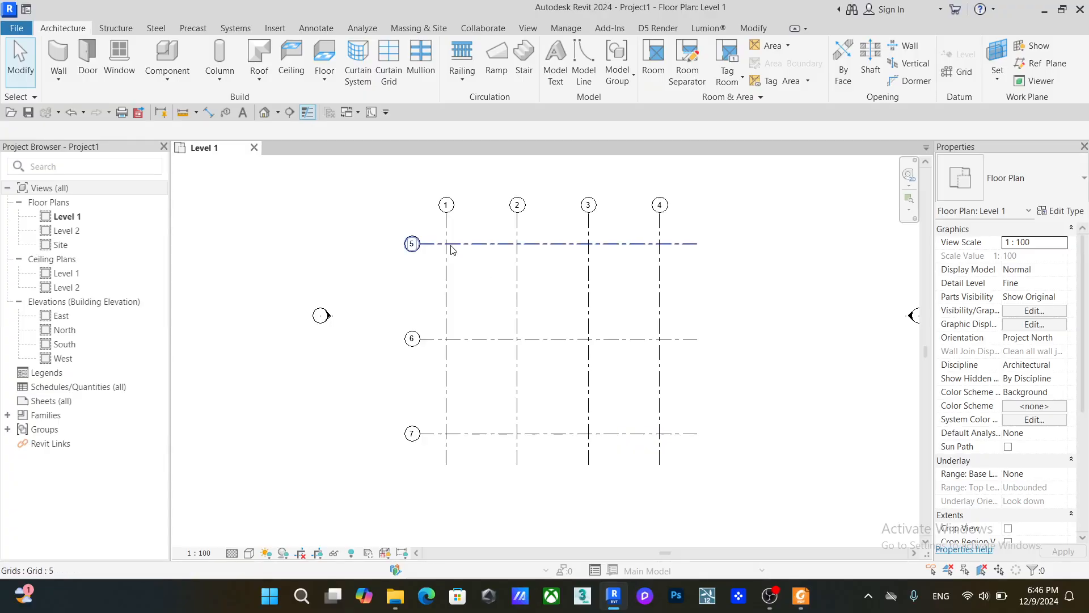
scroll(449, 250, "up", 3)
scroll(445, 241, "down", 2)
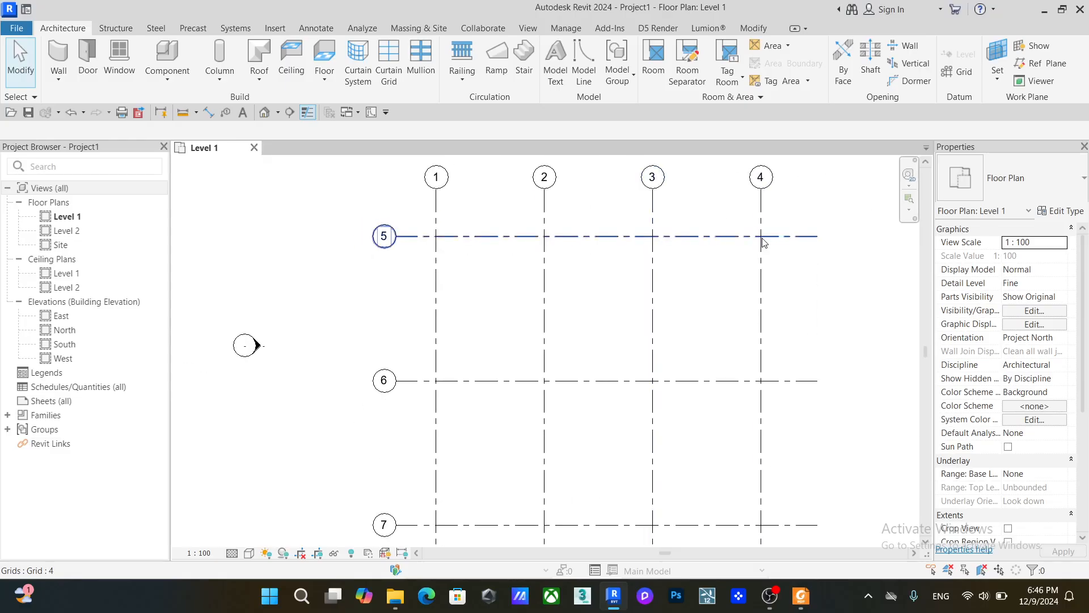
scroll(705, 322, "down", 2)
middle_click_drag(705, 321, 669, 287)
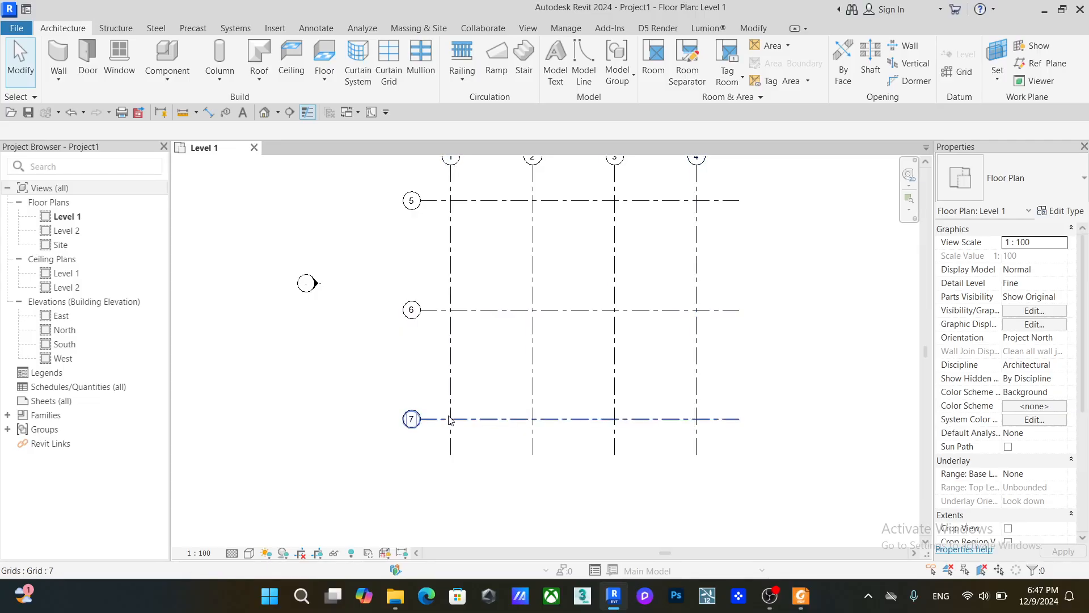
left_click(451, 358)
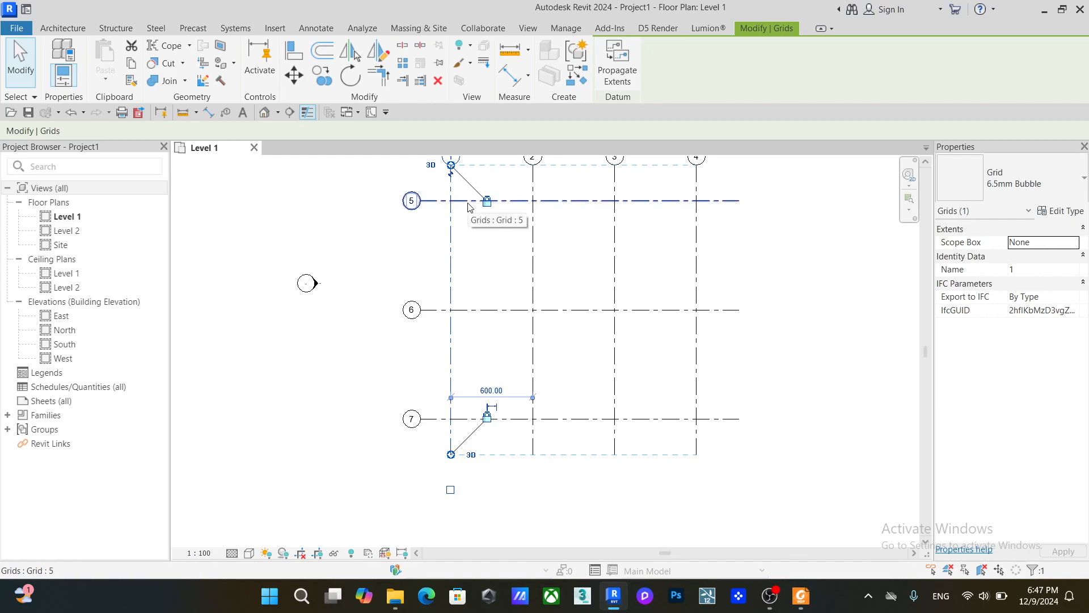
key("Escape")
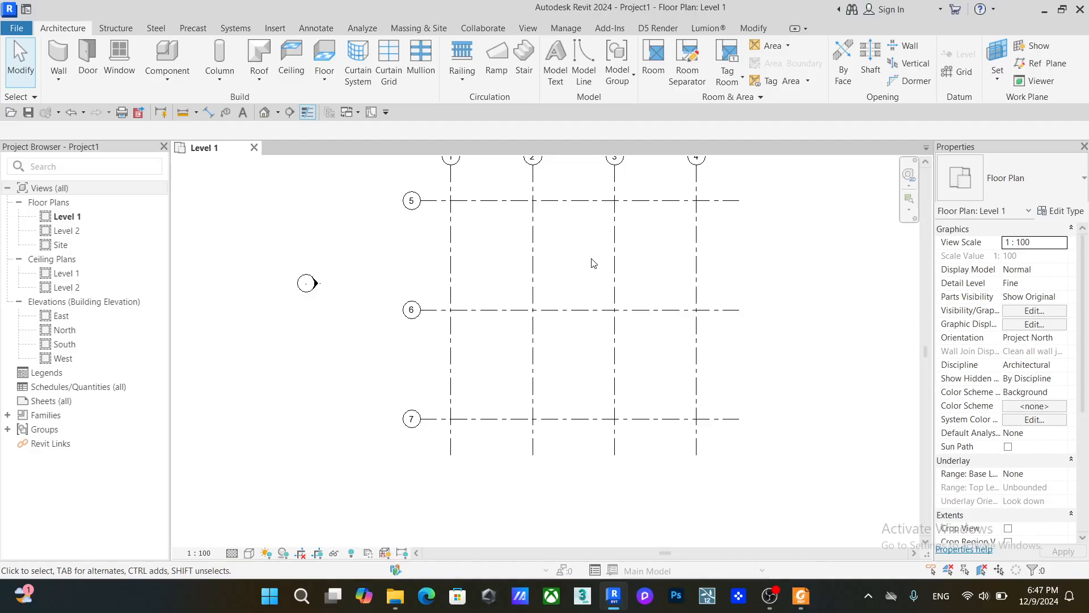
Rename the three horizontal grid lines A, B and C from the uppermost to the lowest.
middle_click_drag(585, 231, 556, 274)
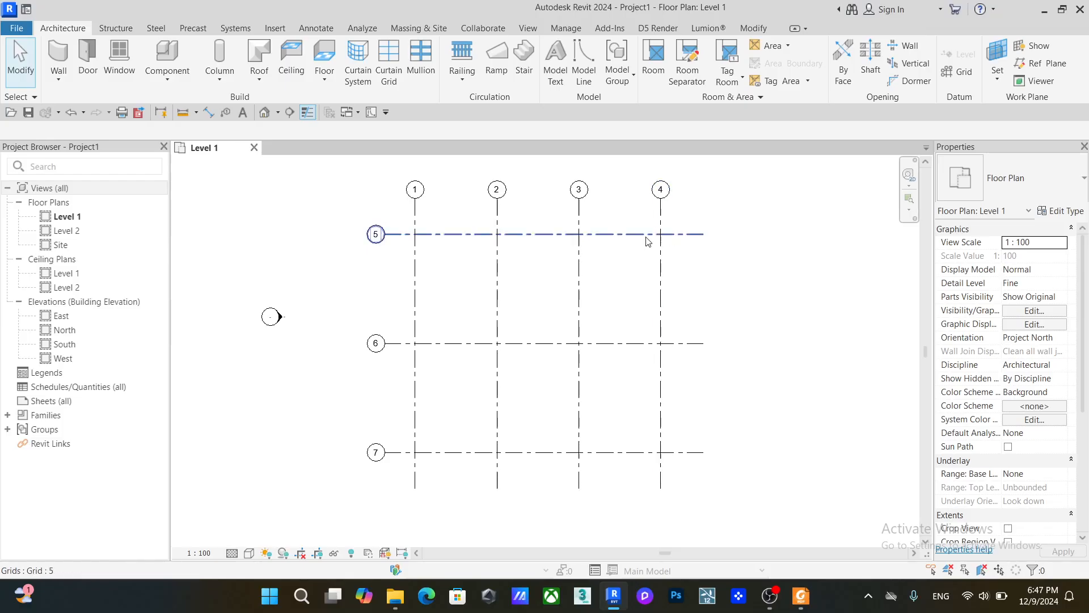
left_click(376, 237)
scroll(377, 237, "up", 1)
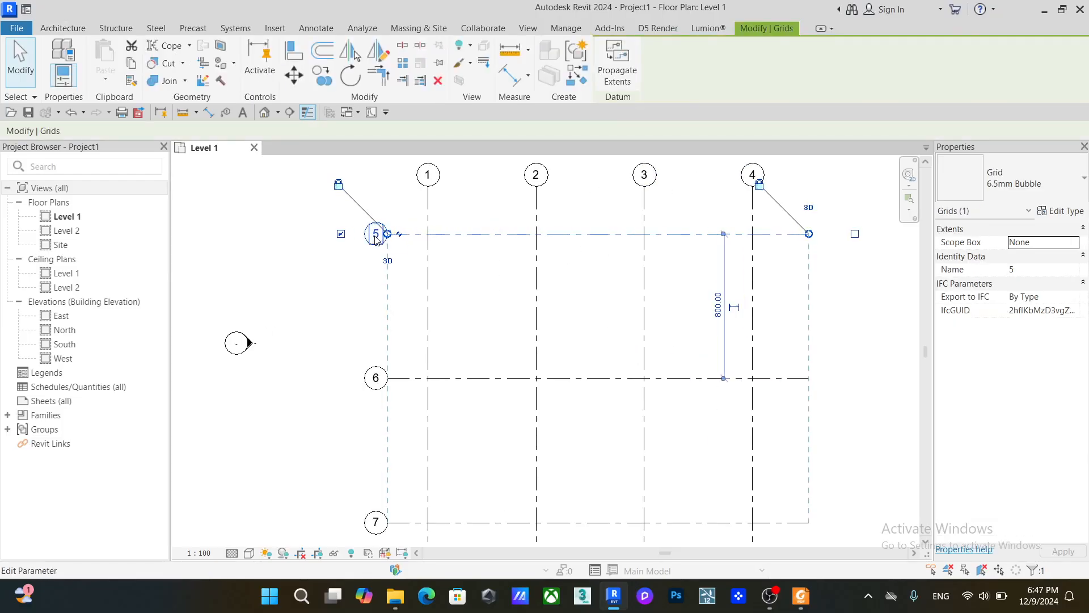
left_click(375, 235)
type("A")
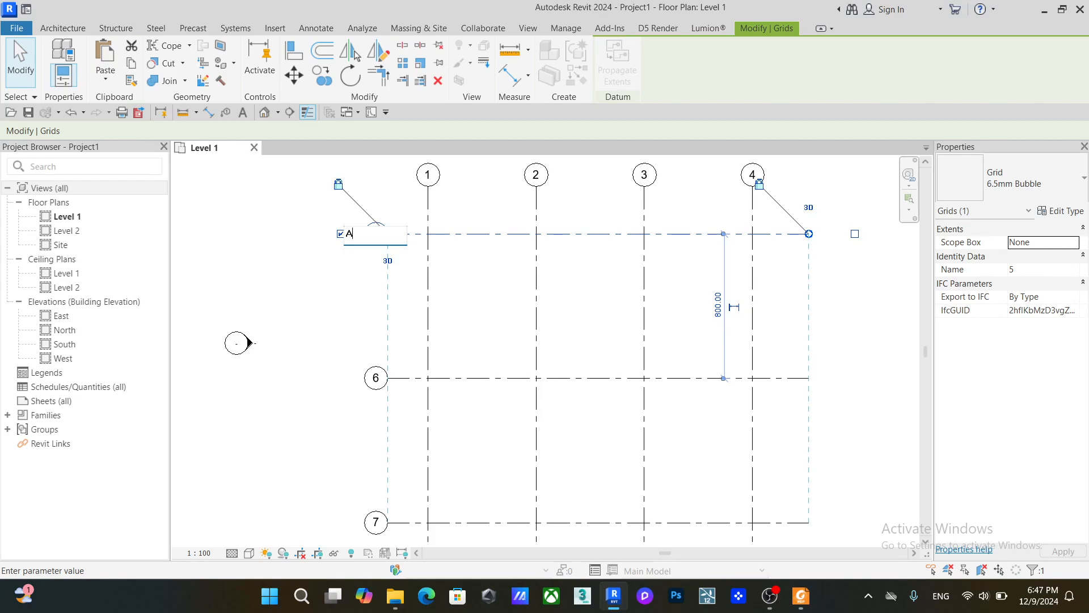
left_click(375, 379)
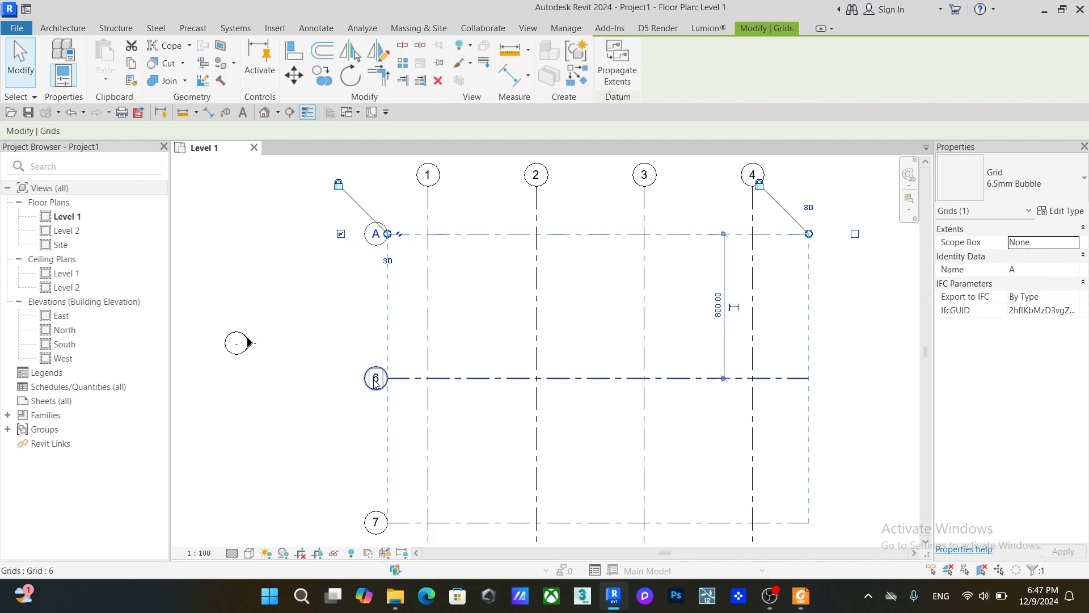
left_click(375, 381)
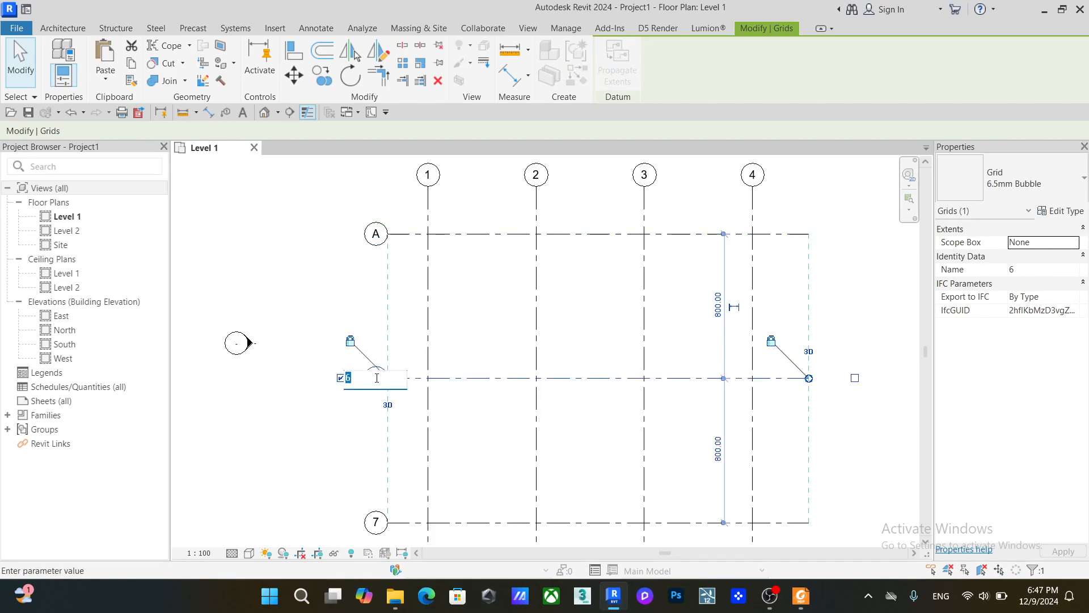
type("B")
left_click(375, 522)
left_click(377, 523)
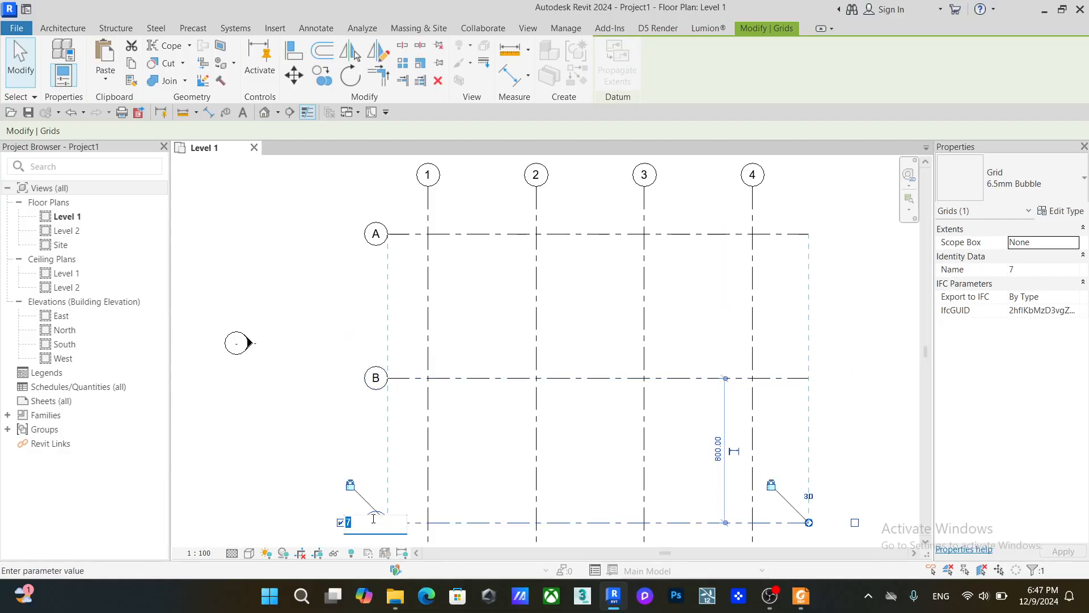
key("Return")
scroll(311, 311, "down", 1)
key("Escape")
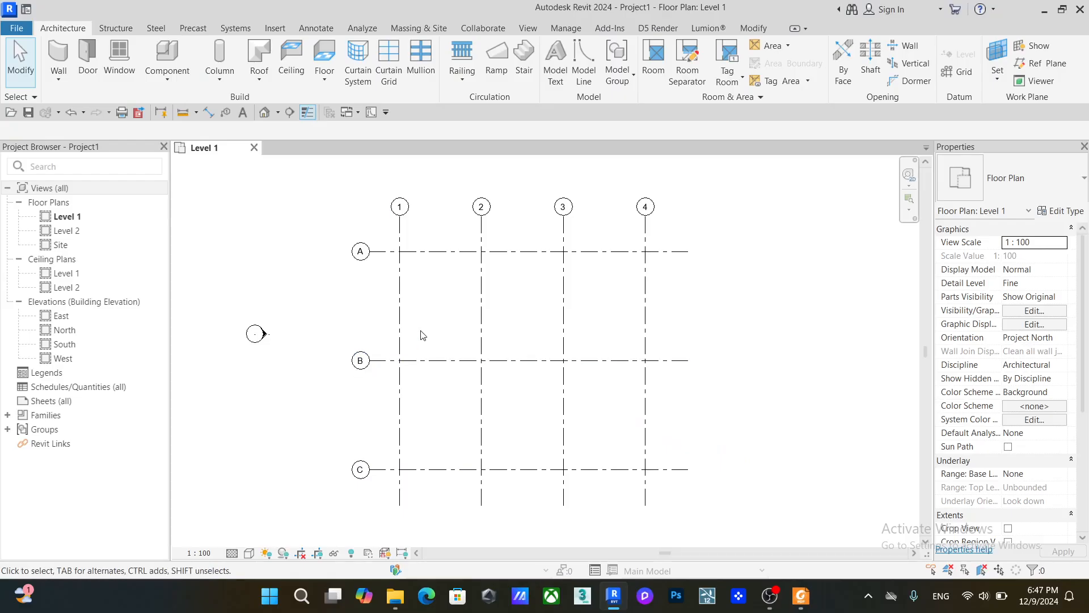
Copy vertical grid line 4 to the right at a distance of 600.
scroll(420, 335, "up", 1)
scroll(397, 244, "up", 1)
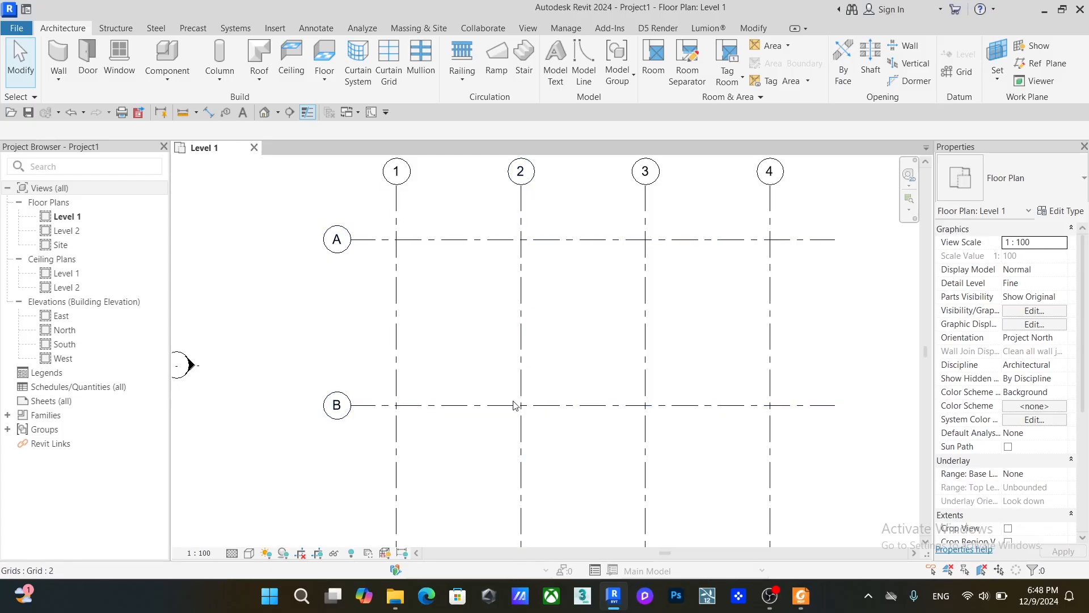
scroll(490, 395, "down", 3)
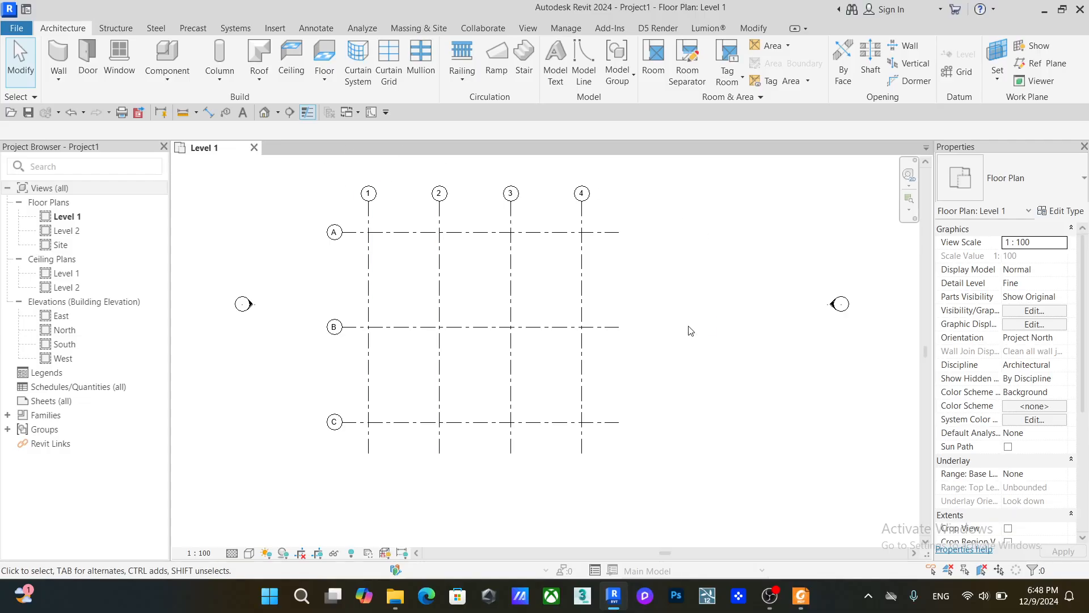
left_click(581, 305)
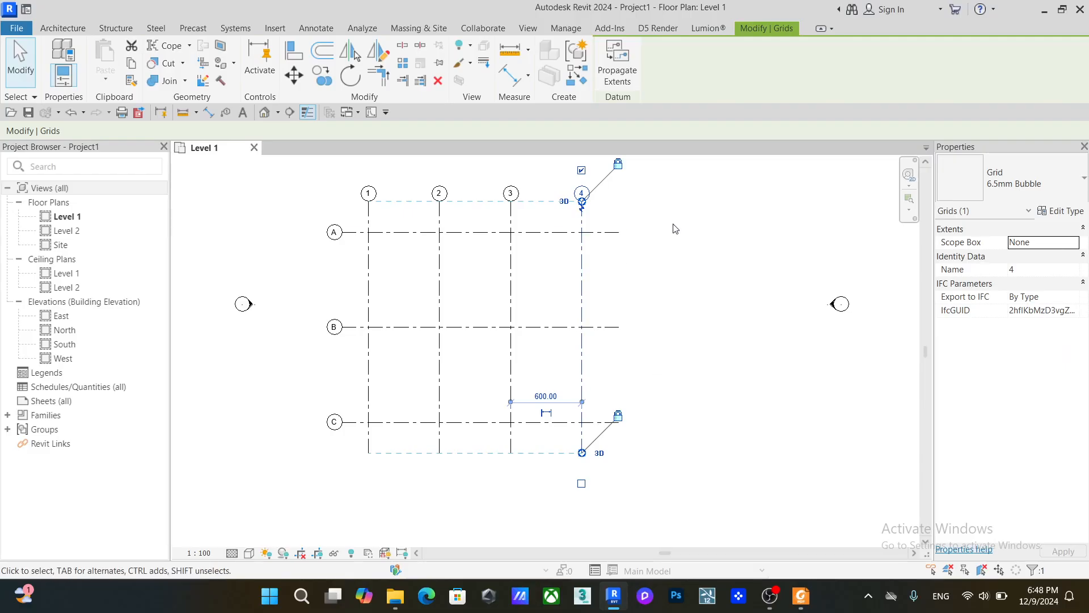
left_click(320, 74)
left_click(582, 452)
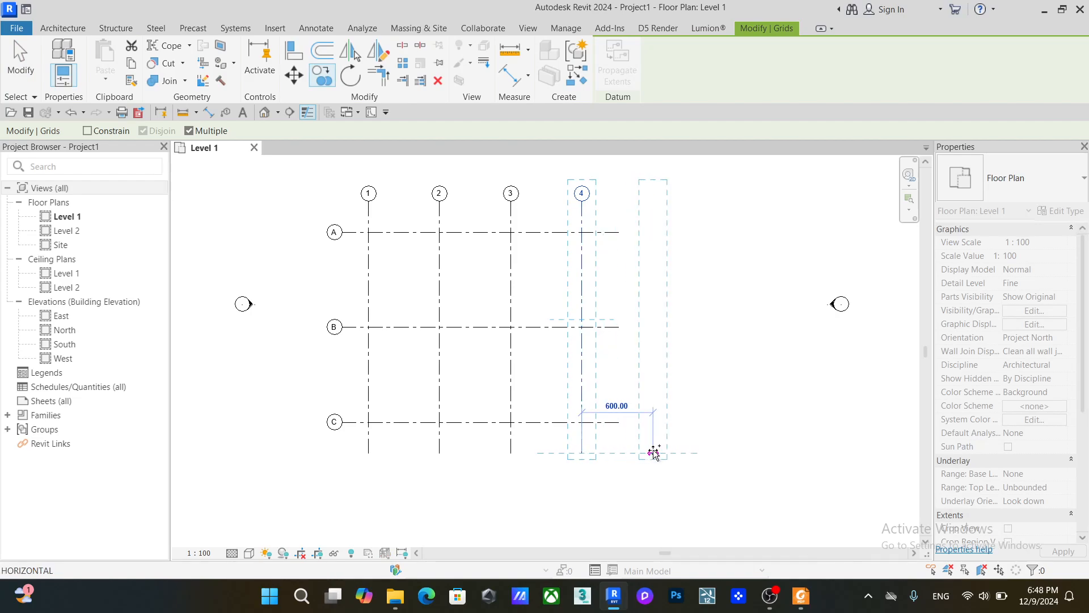
left_click(653, 452)
key("Escape")
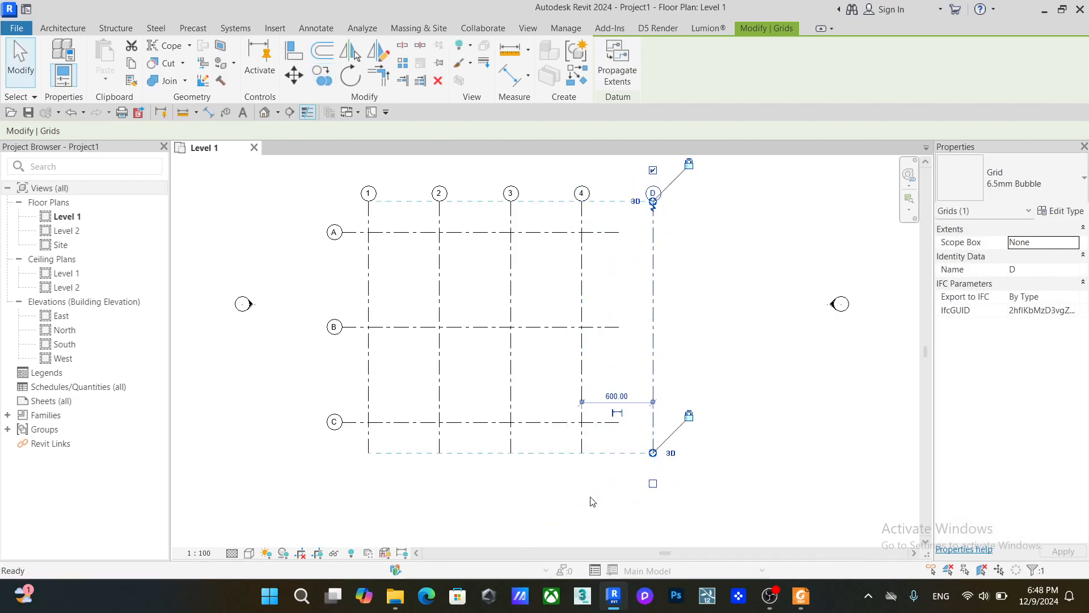
key("Escape")
Extend the right ends of the aligned horizontal grid lines past the rightmost vertical grid line.
left_click(613, 428)
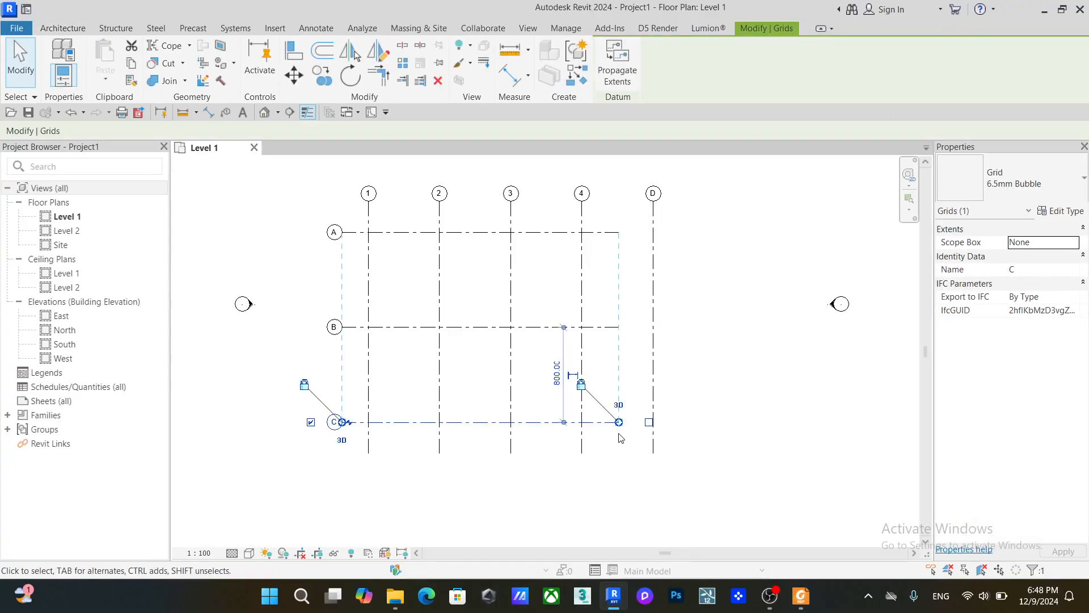
left_click_drag(618, 422, 688, 422)
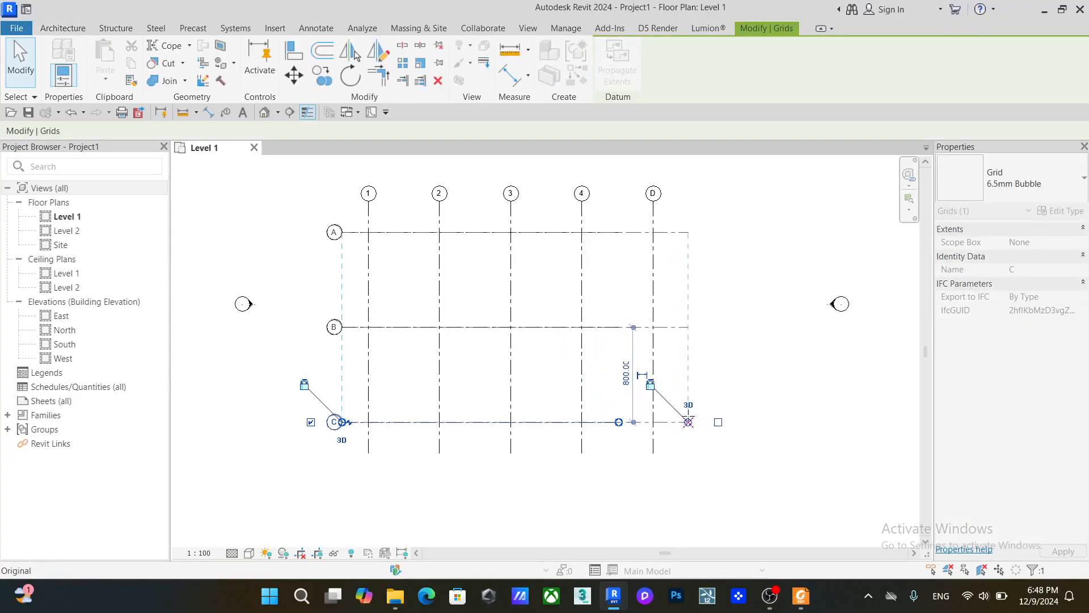
key("Escape")
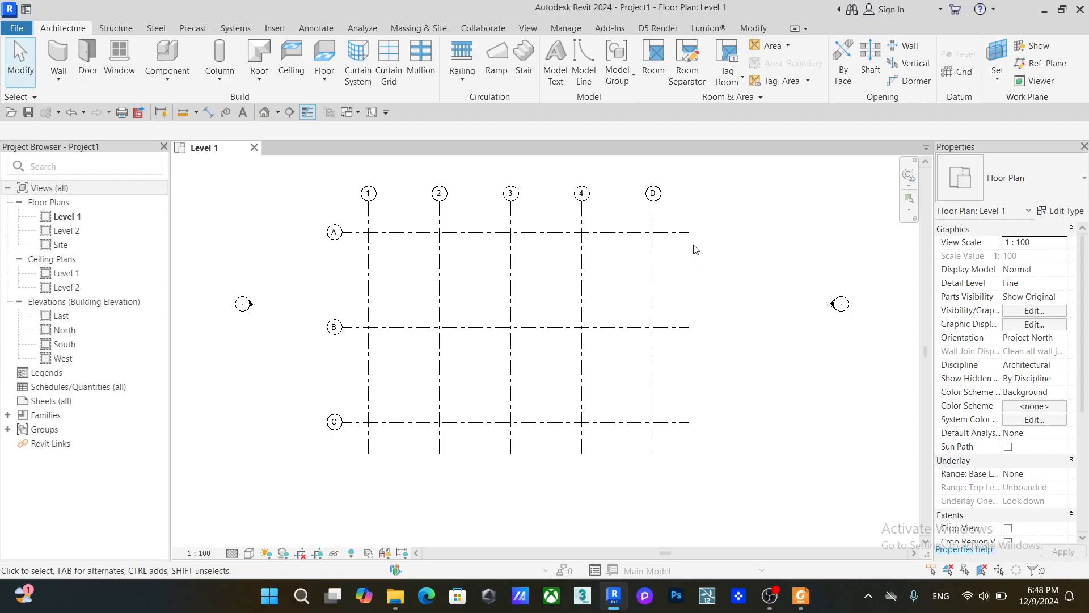
Rename the rightmost vertical grid line 5.
scroll(651, 193, "up", 3)
left_click(649, 192)
left_click(650, 192)
type("5")
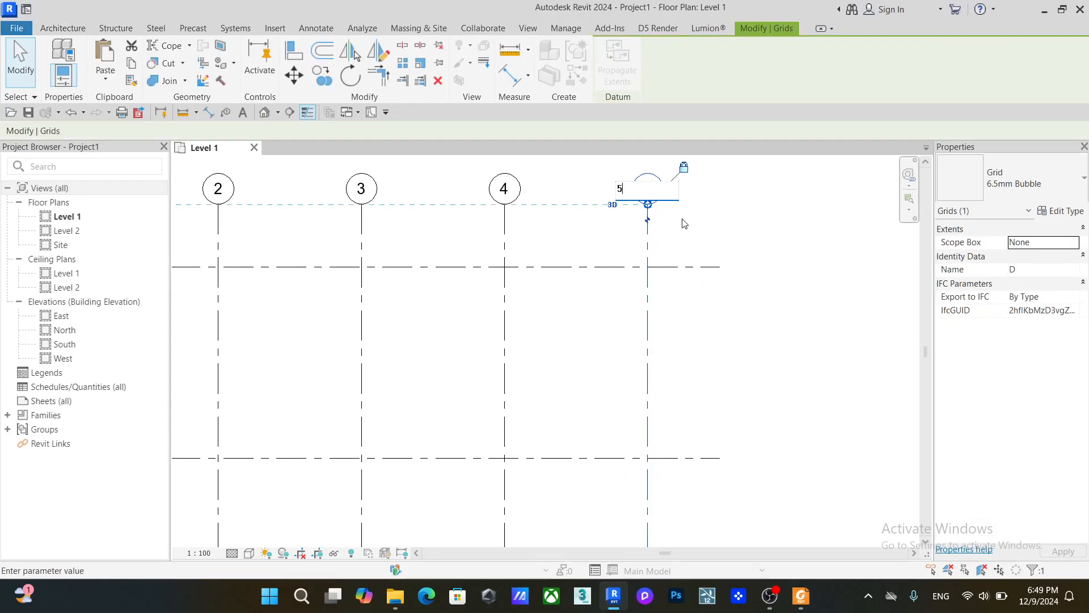
key("Return")
scroll(794, 357, "down", 4)
left_click(646, 375)
scroll(461, 334, "down", 2)
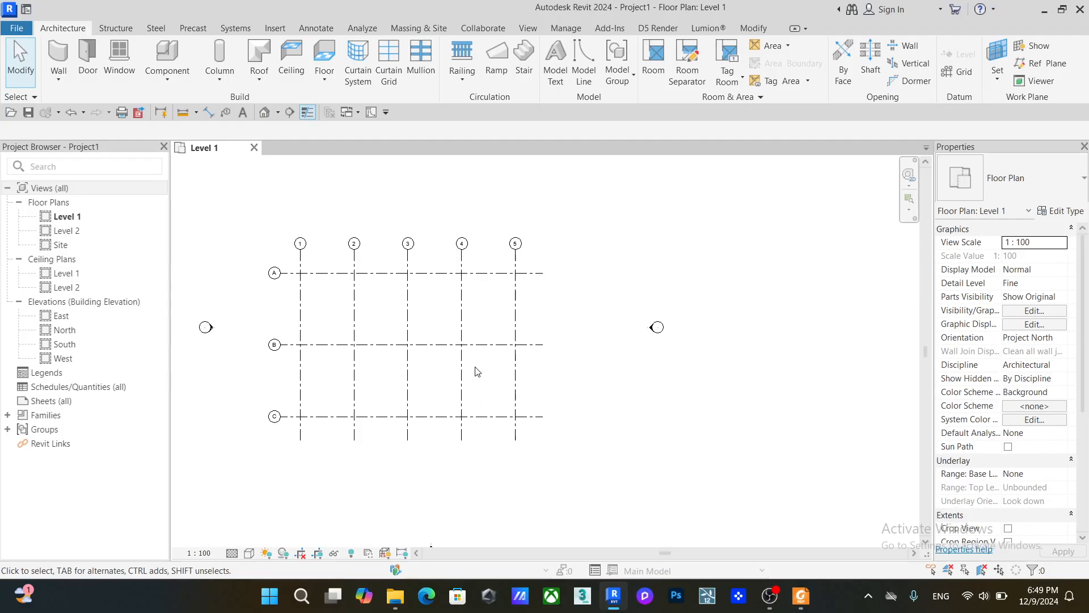
Open the East elevation view and set the elevation of Level 2 to 350.
scroll(450, 352, "down", 3)
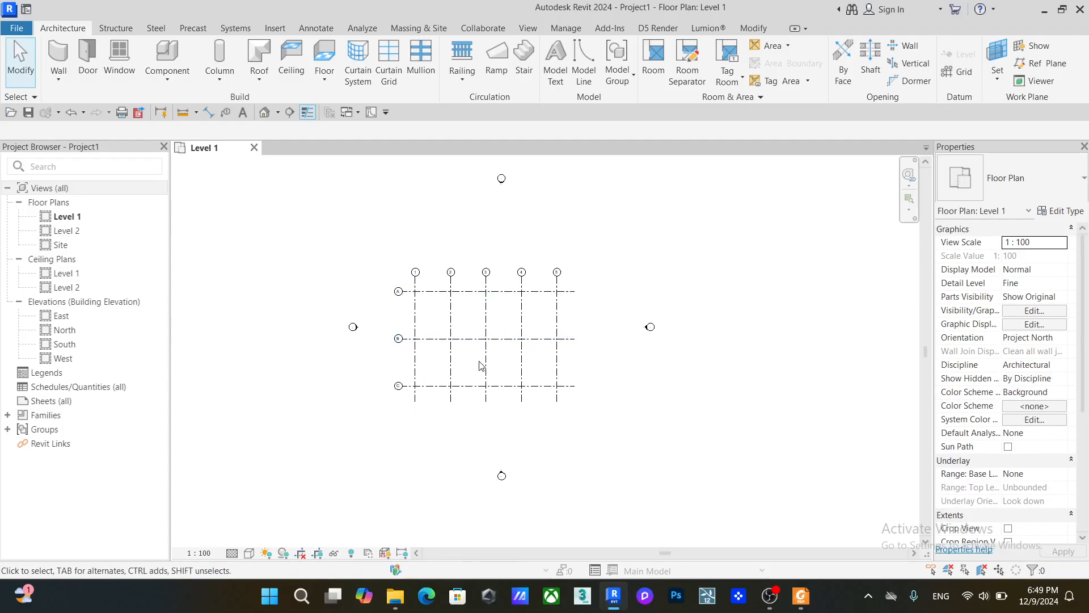
double_click(72, 317)
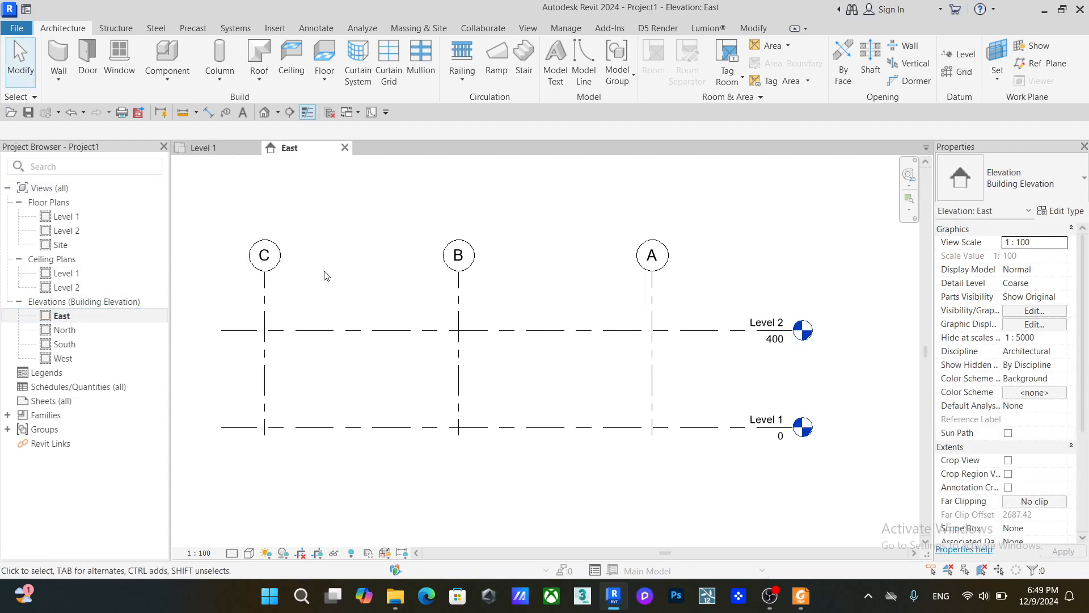
scroll(605, 317, "up", 5)
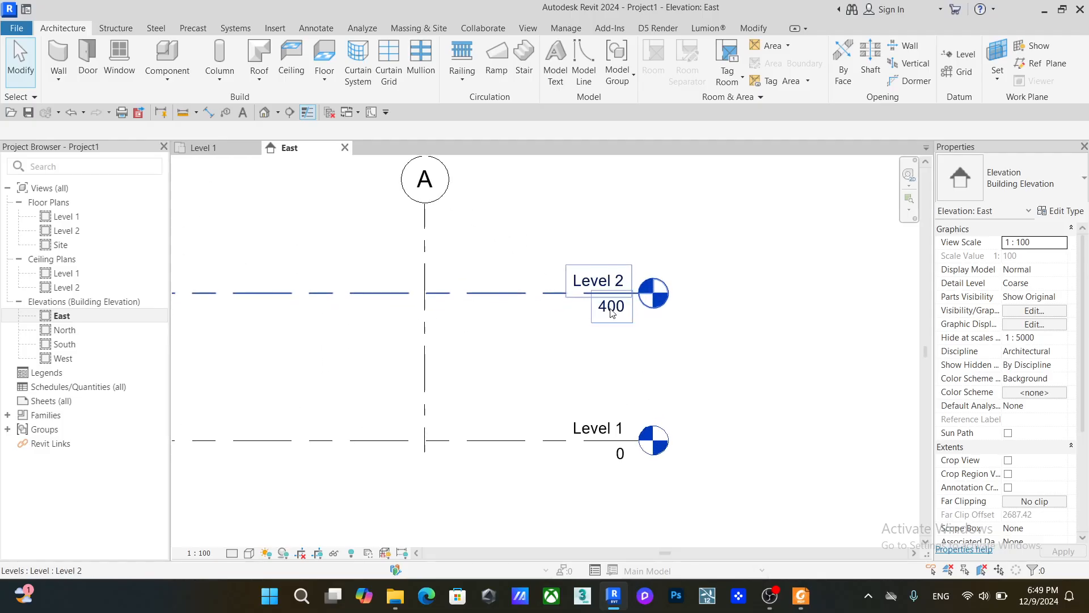
left_click(610, 313)
left_click(610, 316)
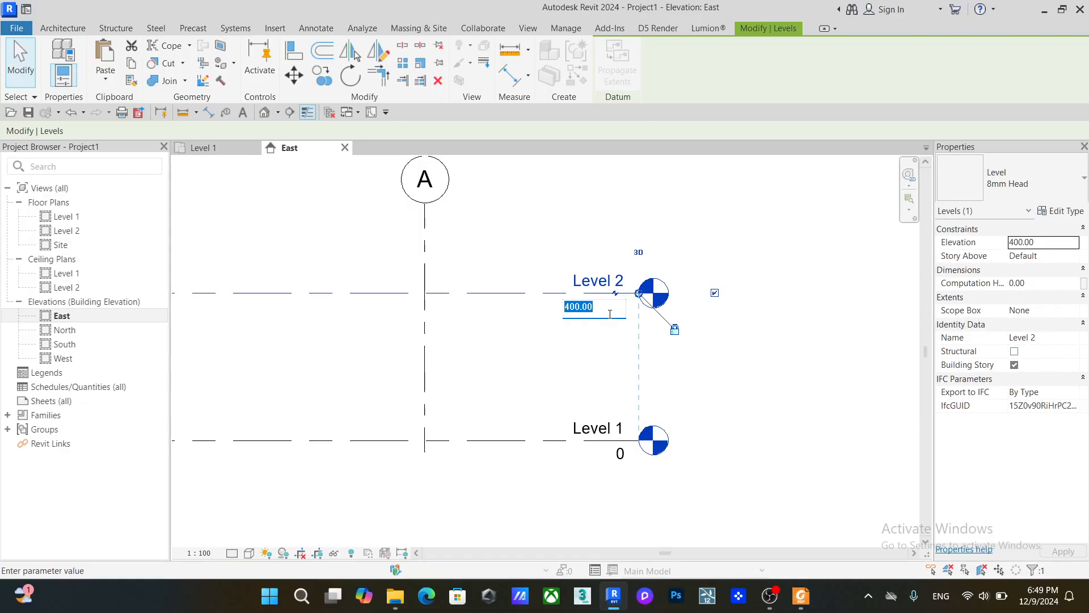
type("350")
key("Return")
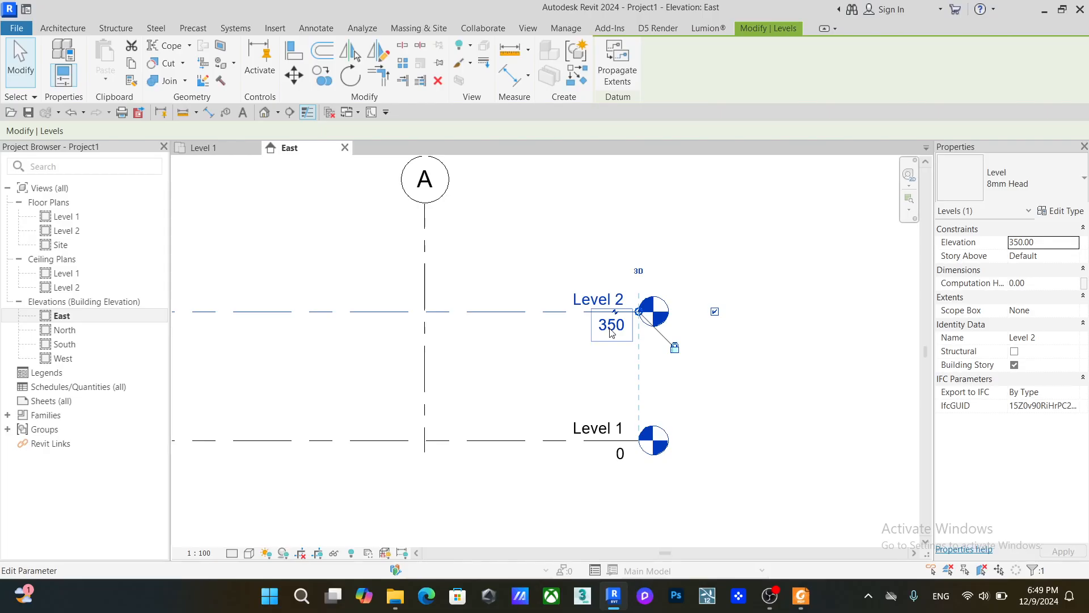
left_click(719, 448)
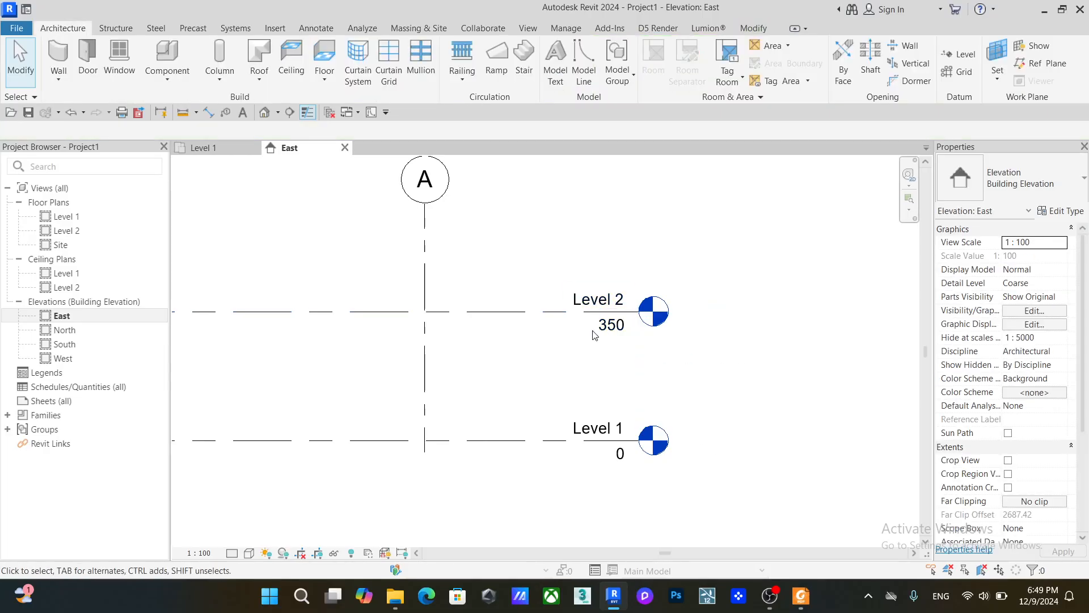
Copy Level 2 upward three times at 350 intervals, placing levels at 700, 1050 and 1400.
scroll(719, 354, "down", 2)
middle_click_drag(556, 366, 576, 401)
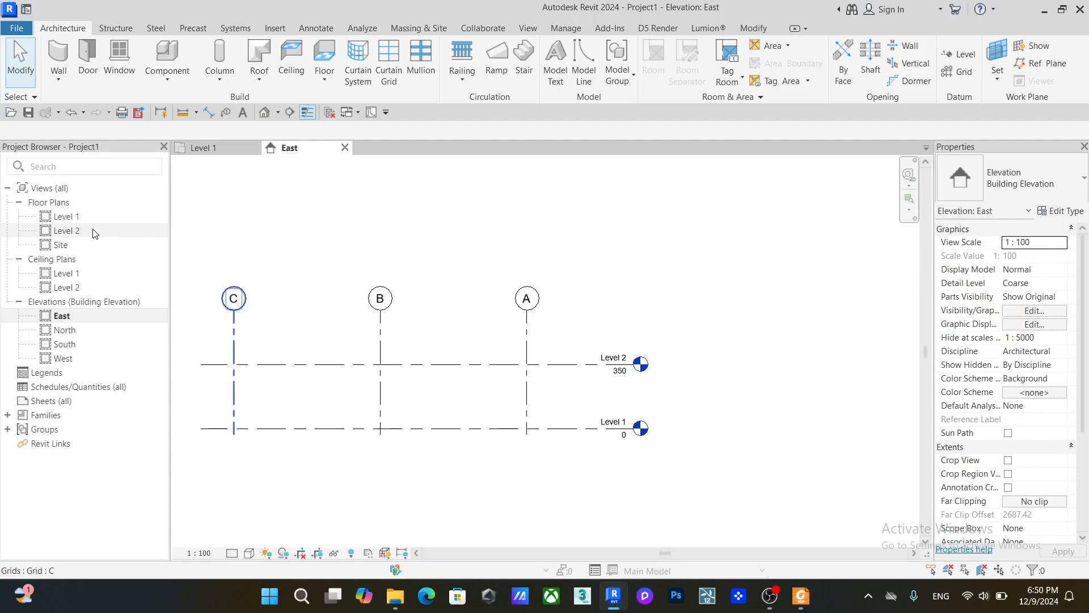
left_click(546, 366)
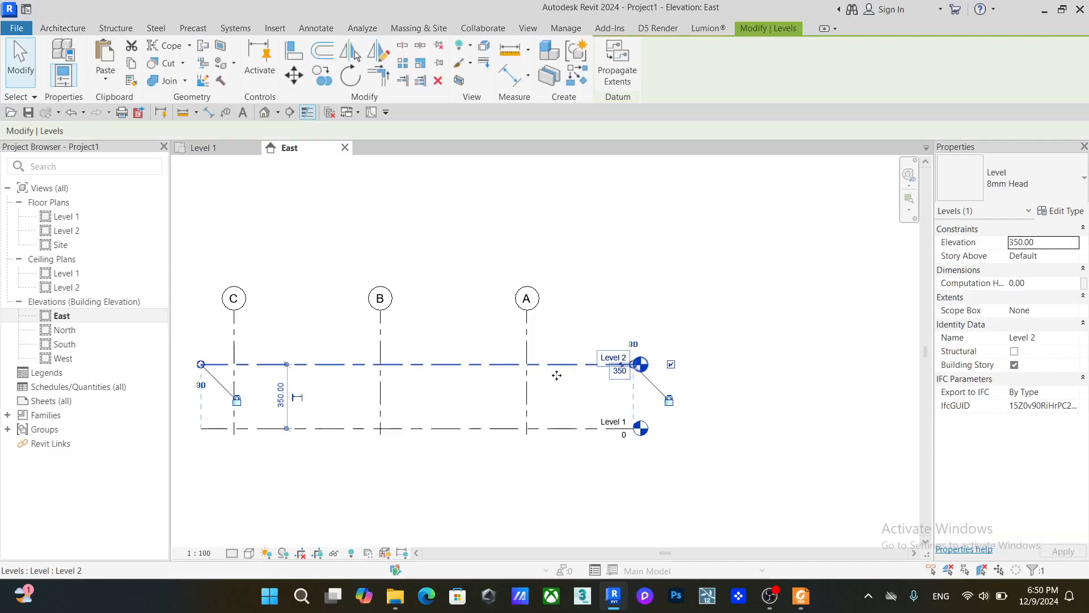
key("c")
key("o")
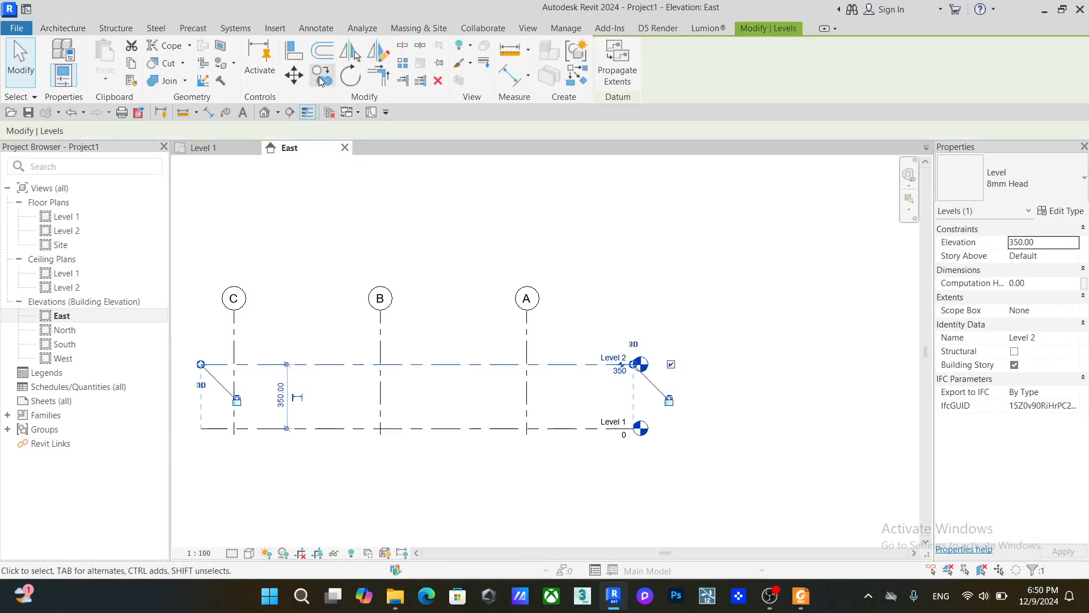
left_click(564, 428)
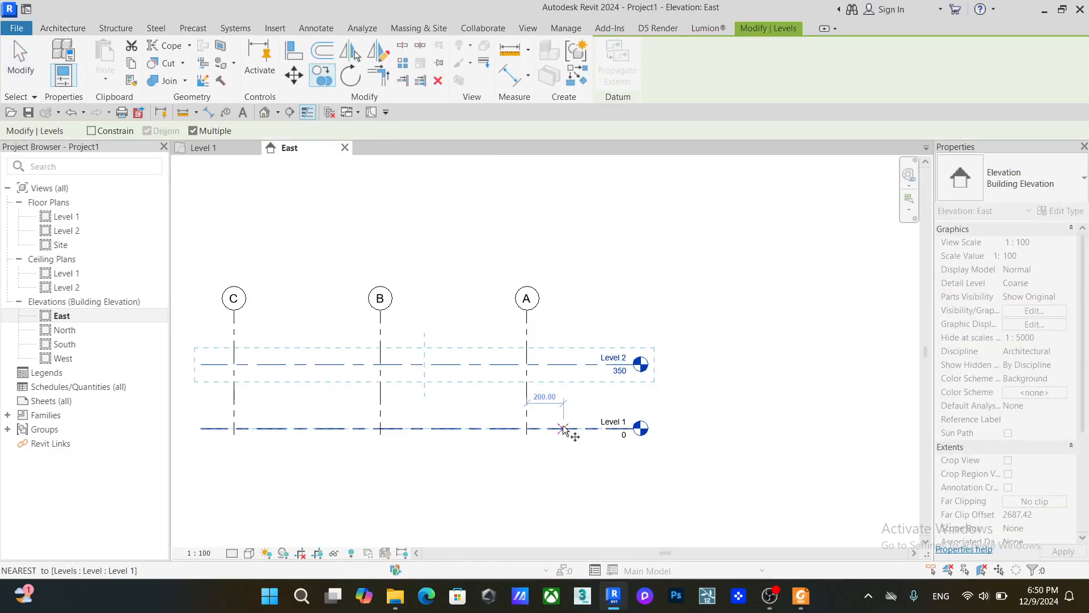
left_click(563, 364)
left_click(564, 299)
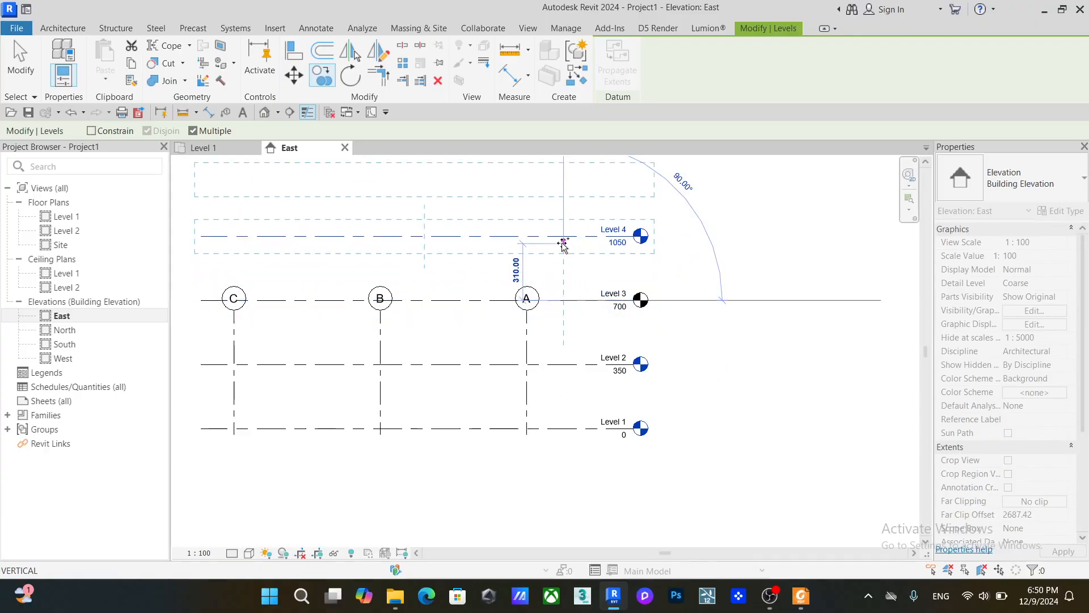
left_click(561, 236)
middle_click_drag(564, 243, 566, 288)
key("Escape")
key("Escape")
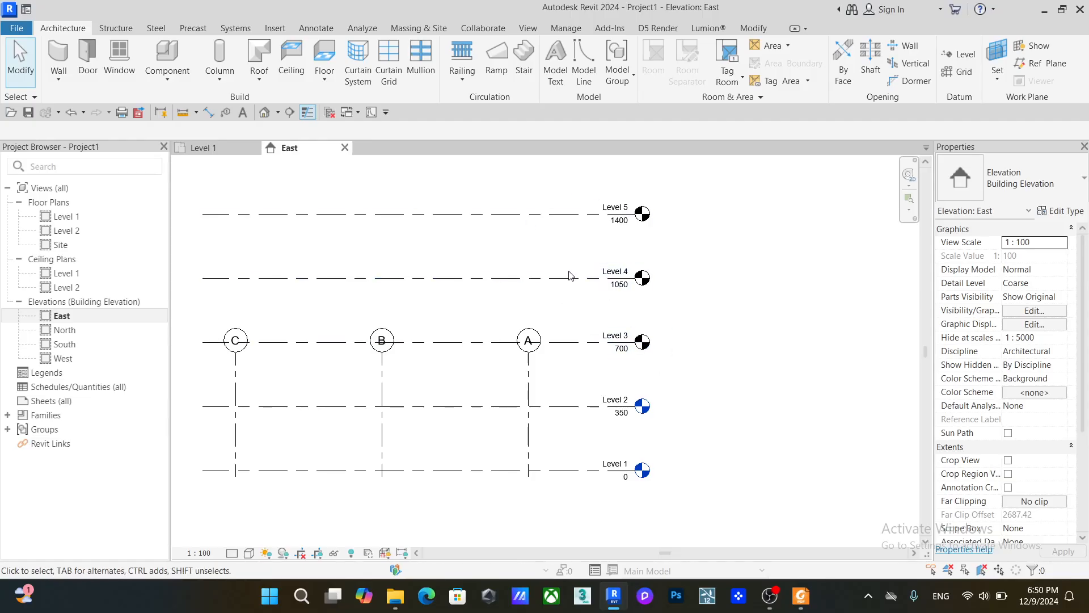
Create floor plan views for Level 3, Level 4 and Level 5.
left_click(531, 29)
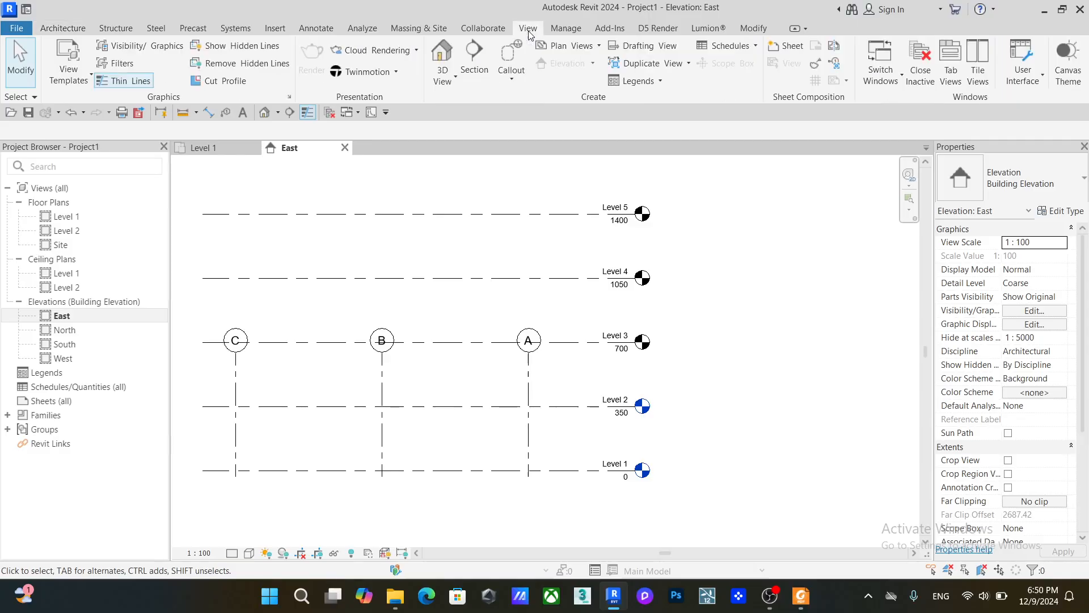
left_click(589, 46)
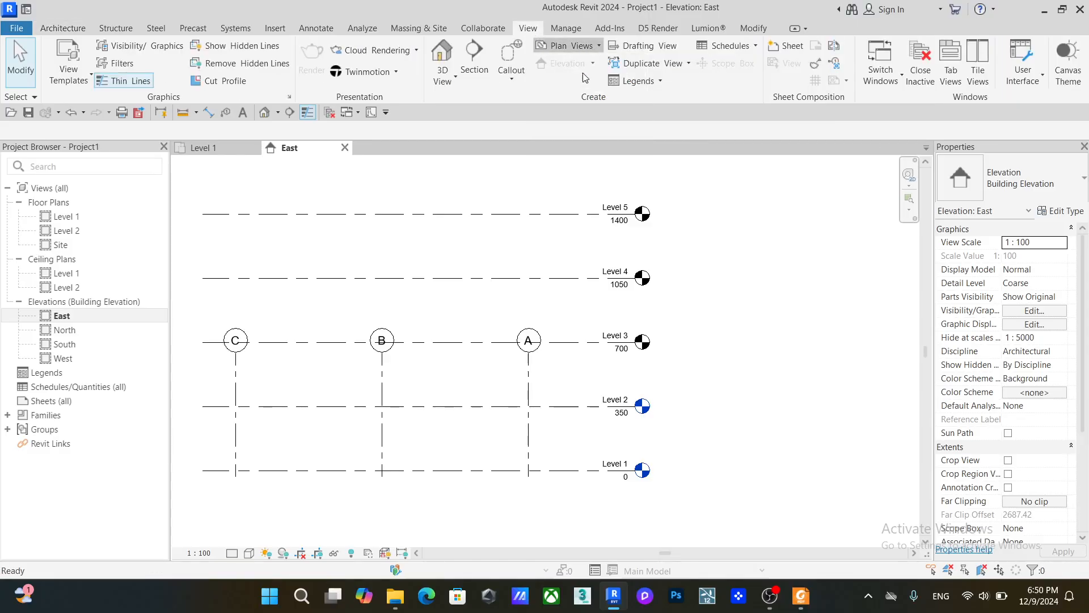
left_click(585, 73)
left_click(483, 246, "ctrl")
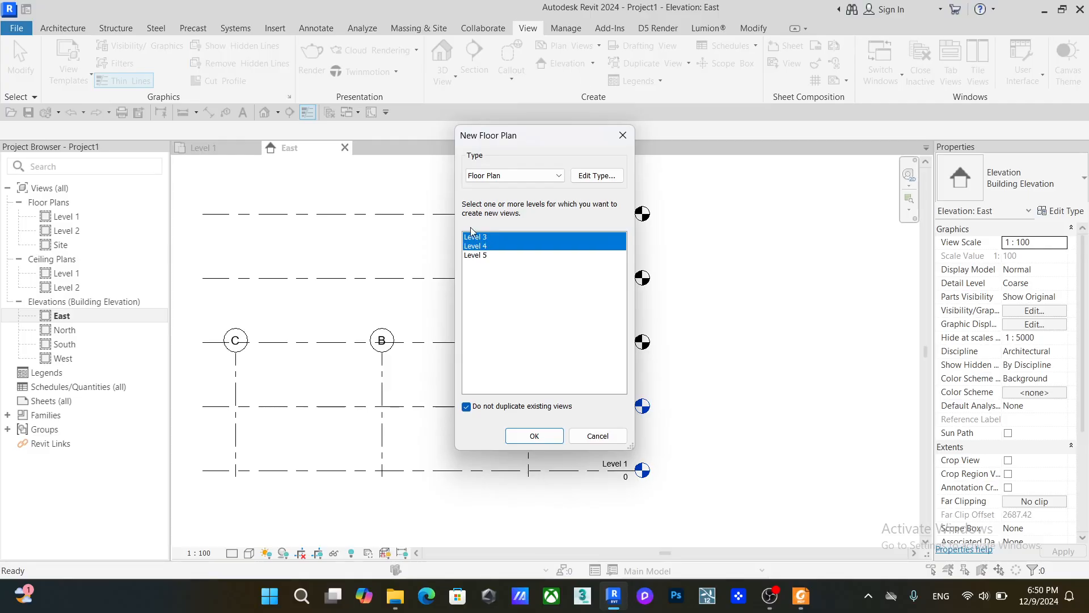
left_click(486, 256, "ctrl")
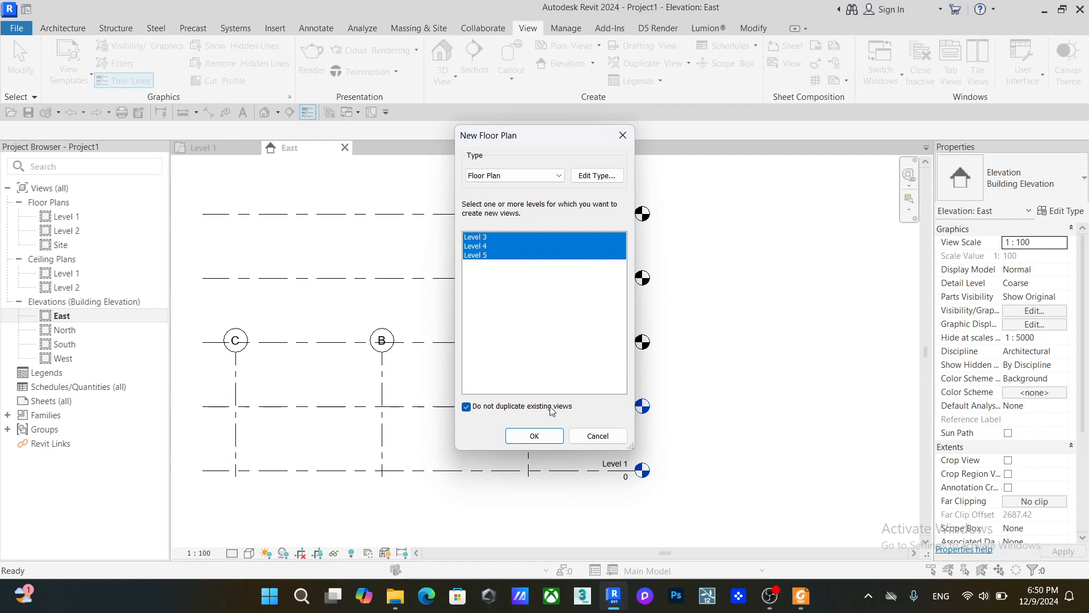
left_click(534, 435)
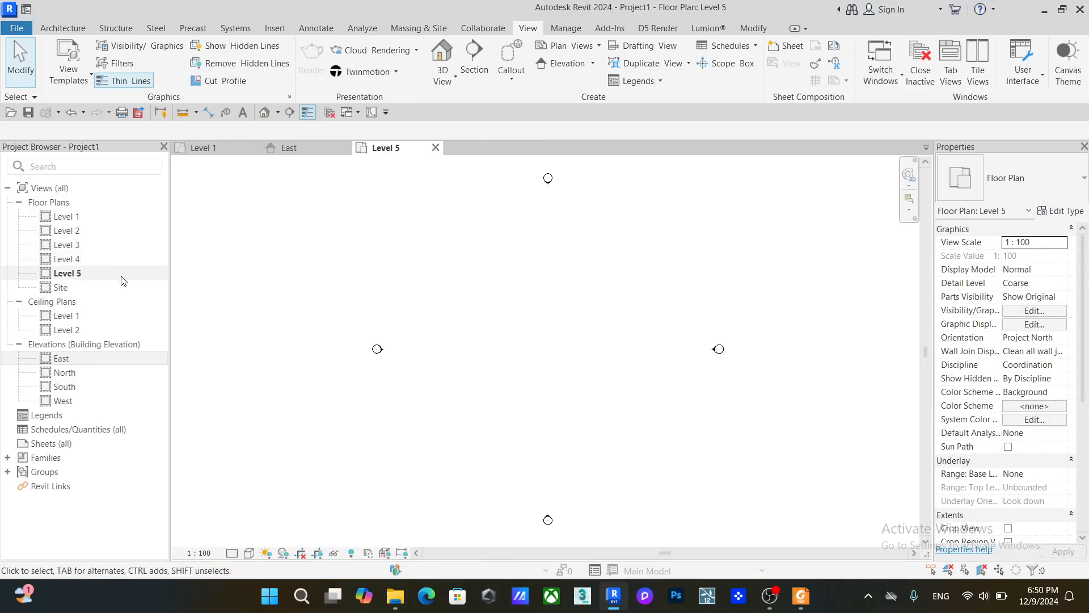
Return to the East elevation and undo the new floor plan views and the three copied levels.
left_click(295, 147)
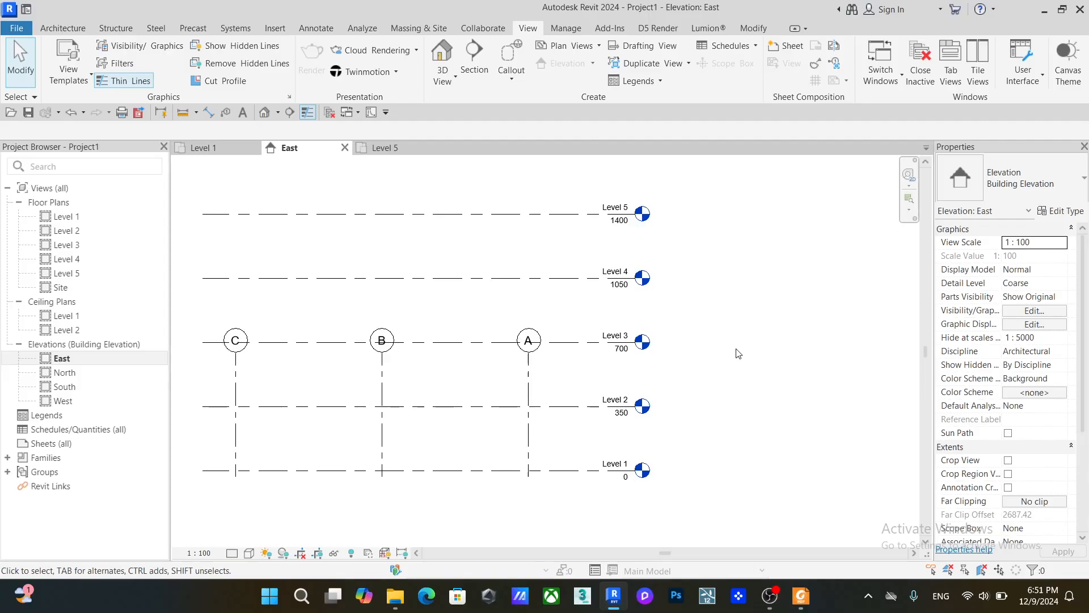
key("ctrl+z")
key("ctrl+z")
key("ctrl+z")
key("ctrl+z")
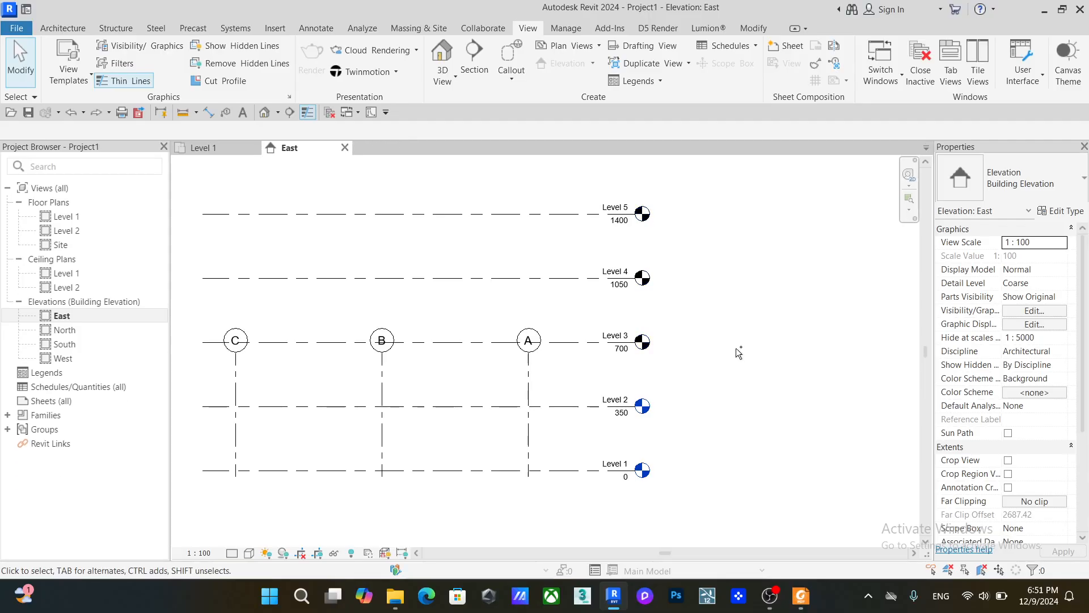
key("ctrl+z")
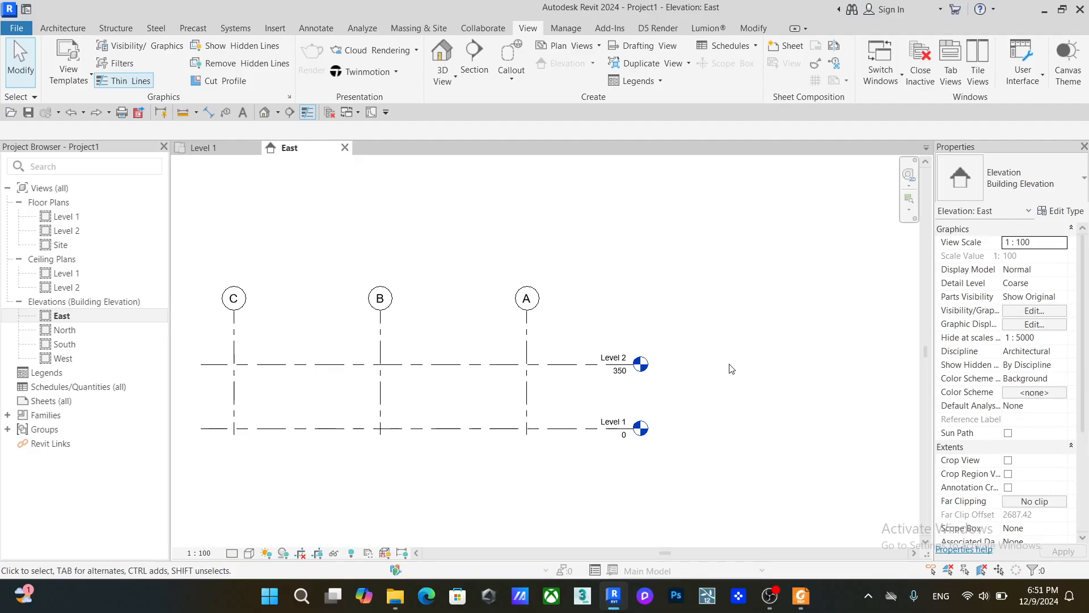
Draw a new level line 350 above Level 2, at elevation 700, ending in line with the existing level heads.
left_click(53, 29)
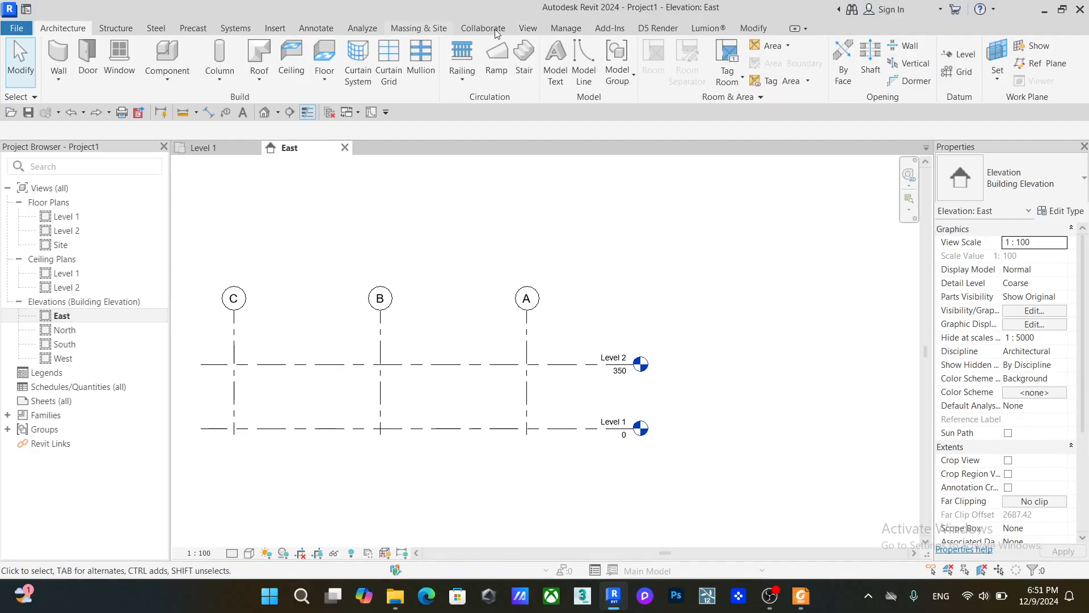
left_click(963, 54)
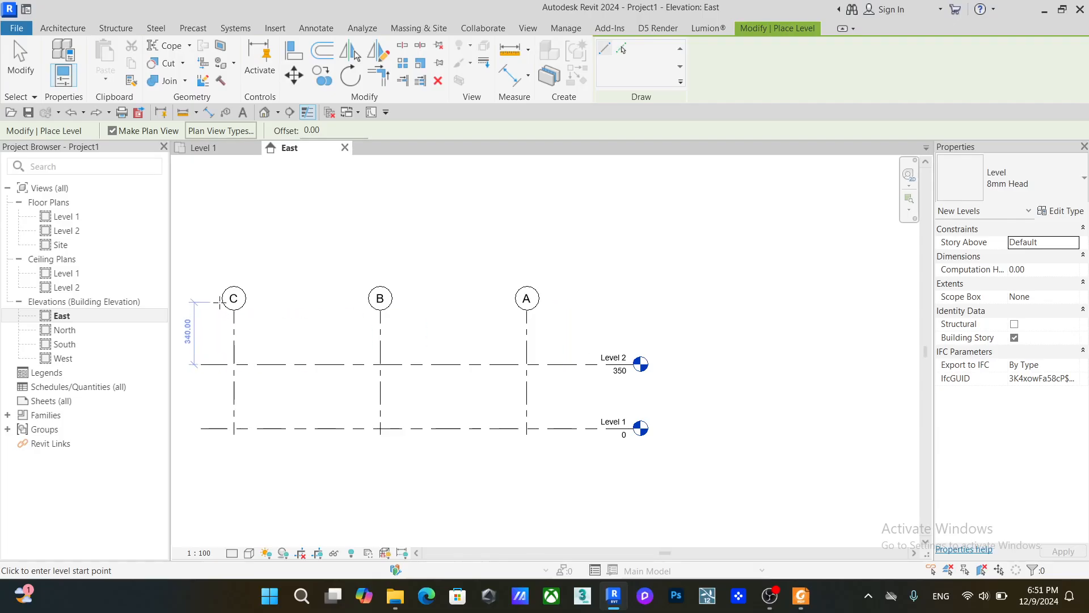
left_click(221, 300)
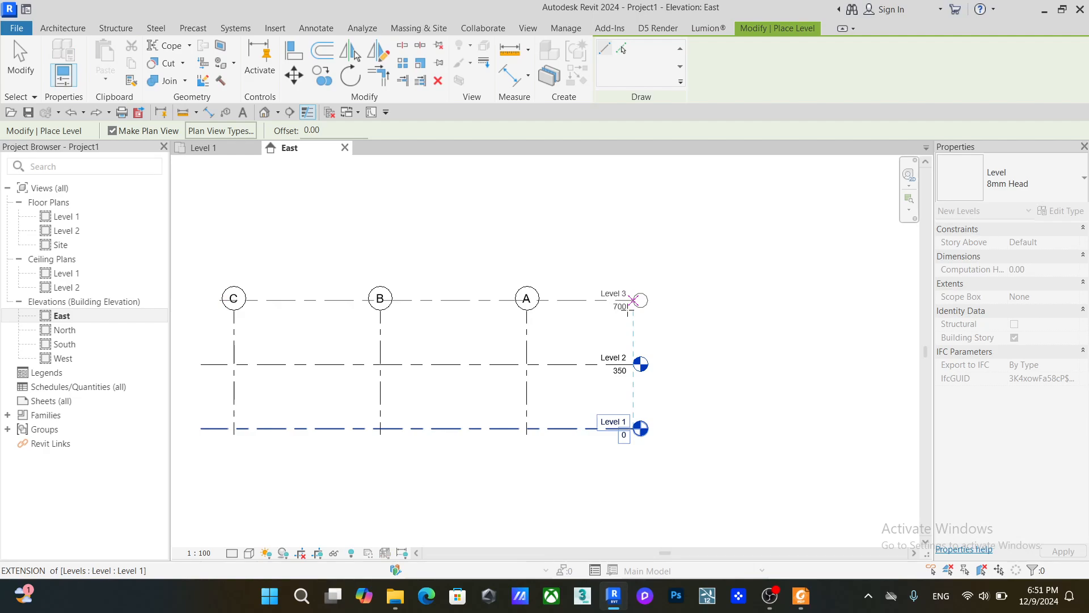
left_click(633, 300)
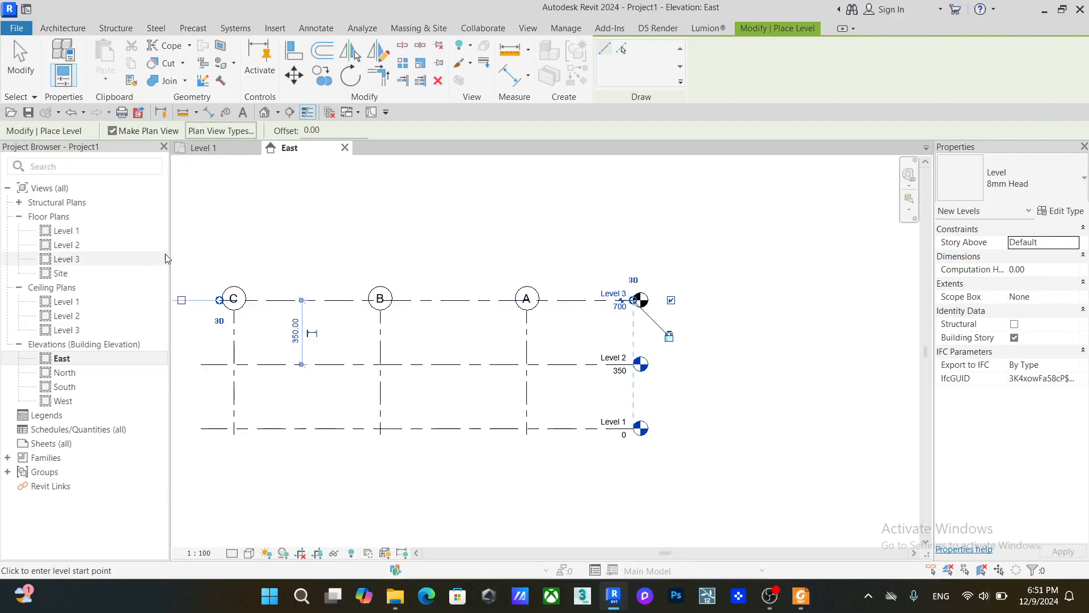
Draw two more levels above Level 3 at 350 intervals, at elevations 1050 and 1400.
type("350")
key("Return")
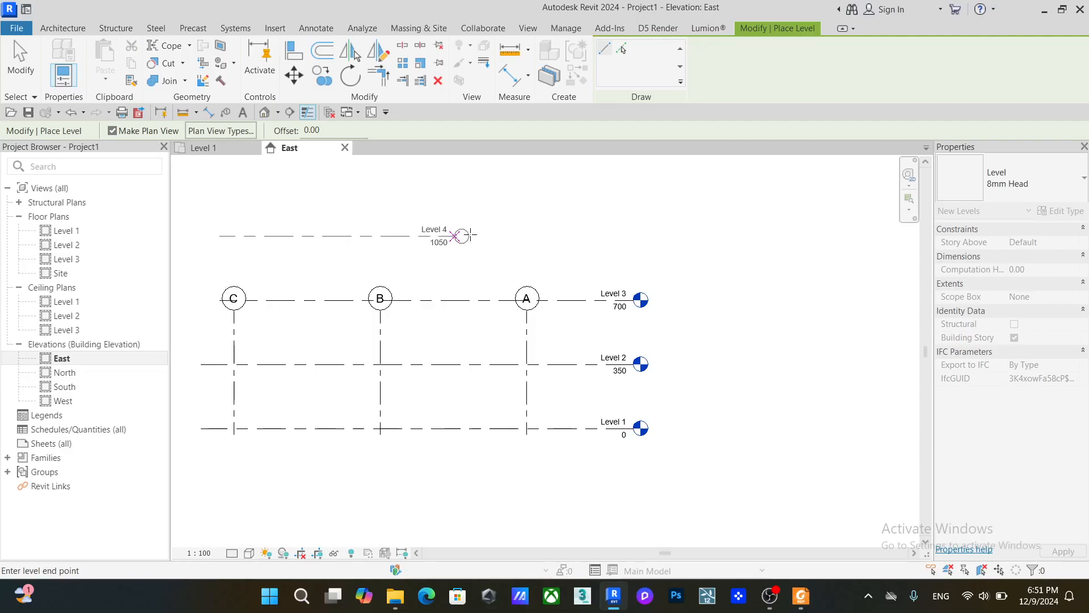
left_click(633, 236)
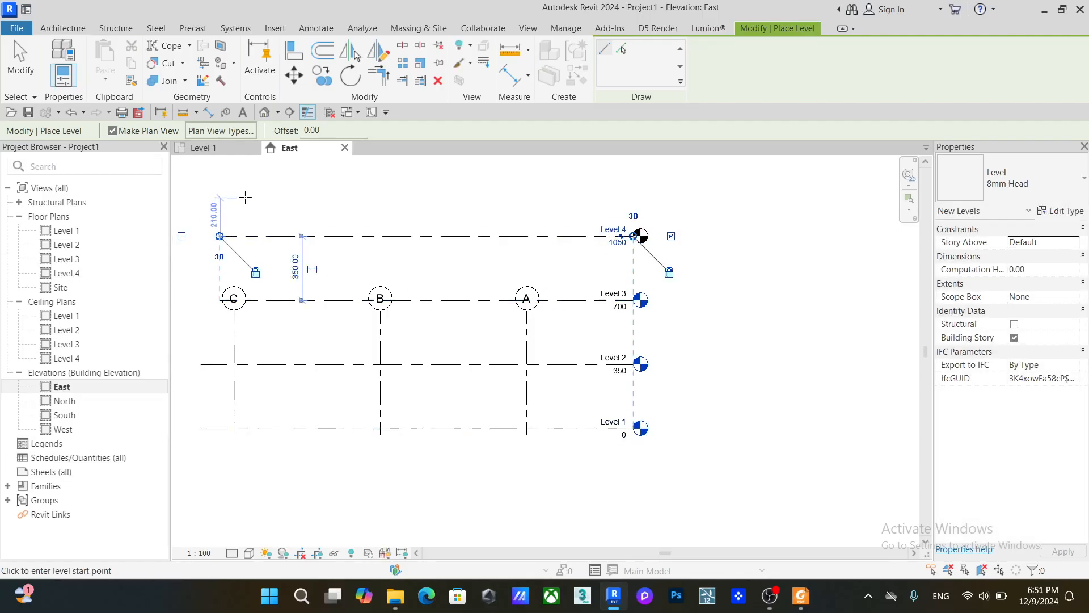
type("350")
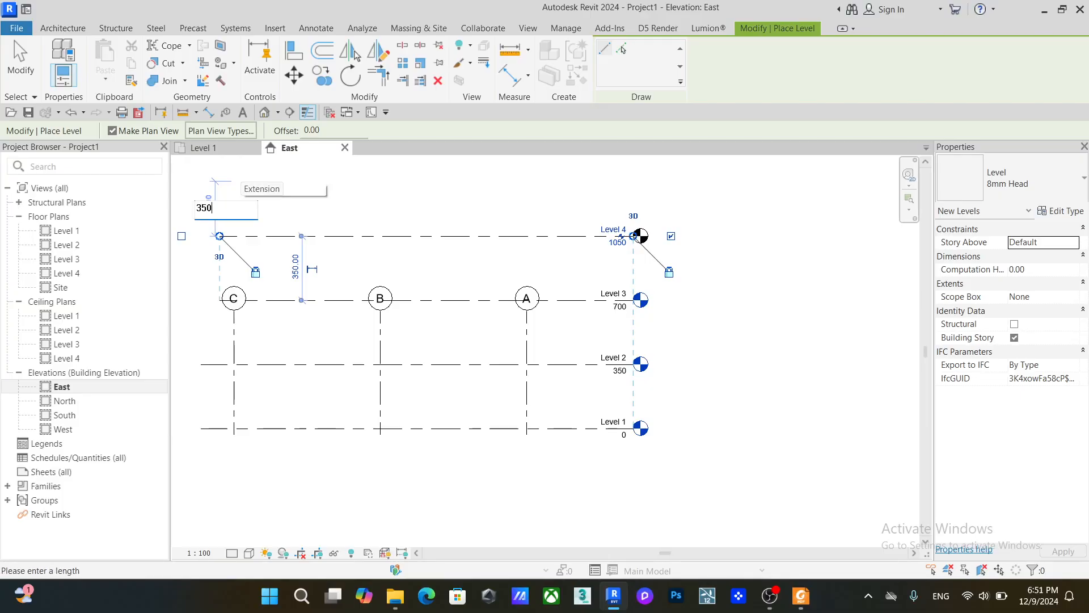
key("Return")
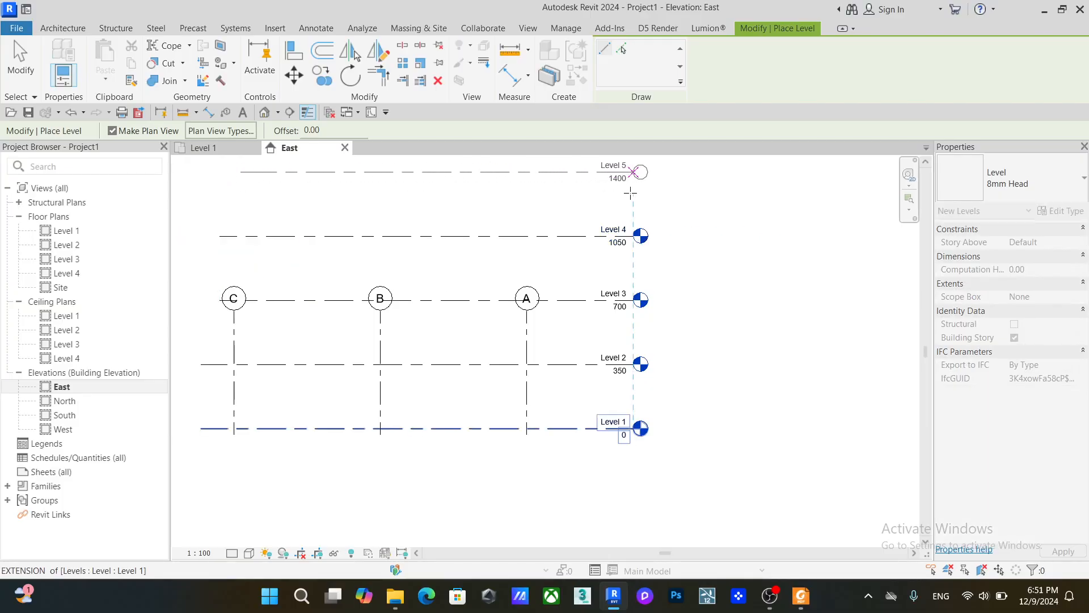
left_click(633, 171)
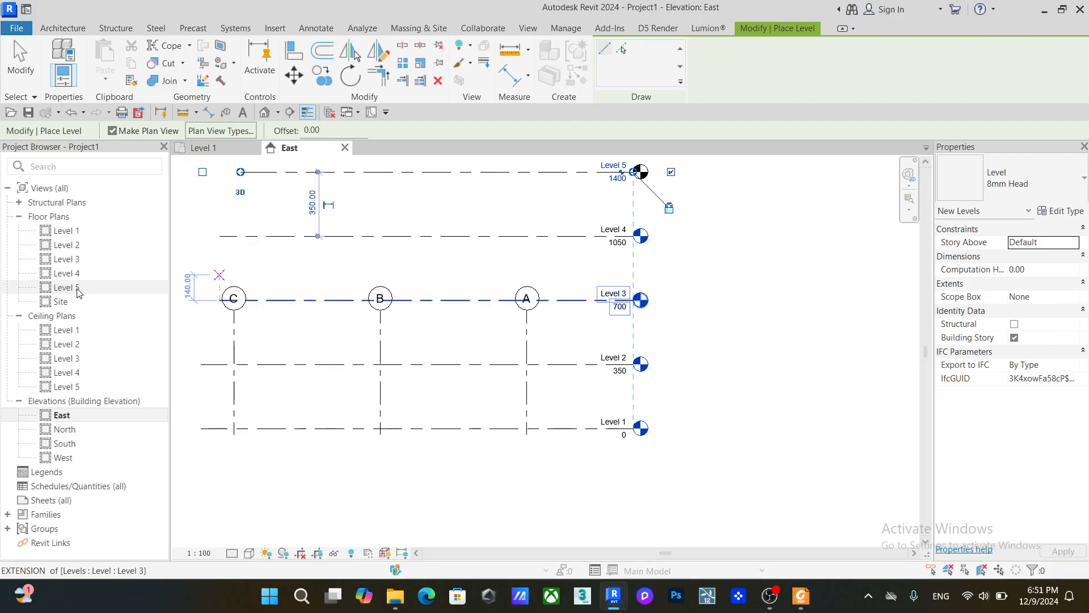
key("Escape")
key("Escape")
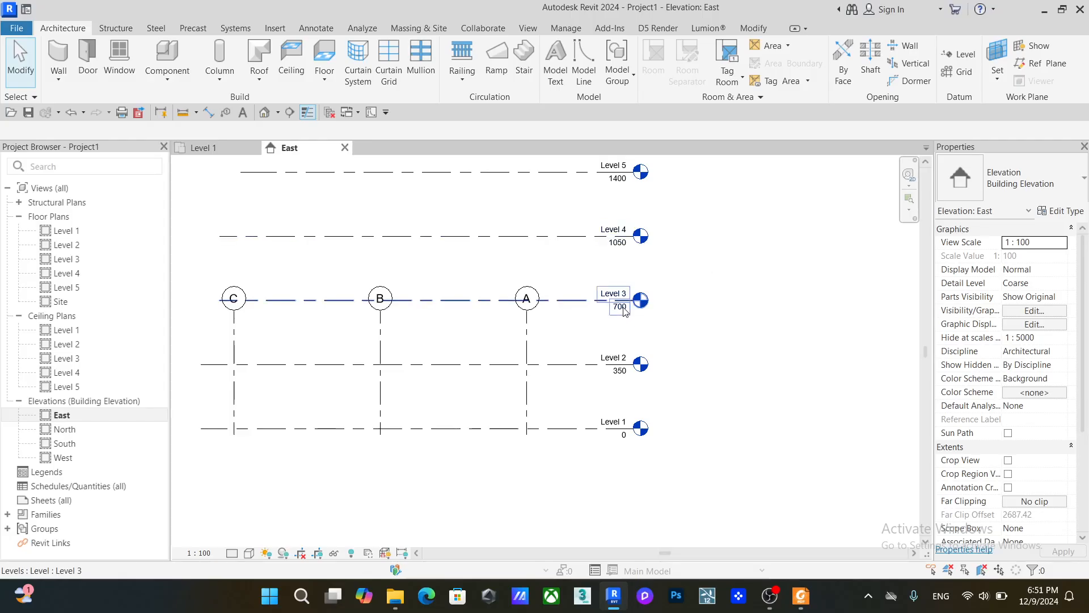
Set the elevation of Level 4 to 1100 and straighten the elbow in its level head.
left_click(624, 248)
left_click(623, 246)
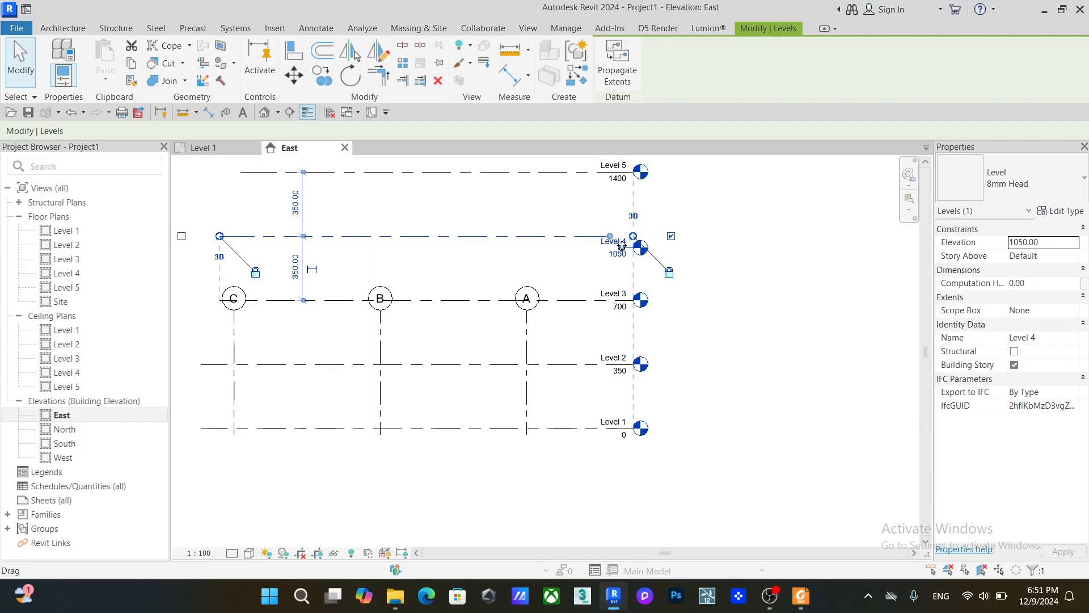
left_click(621, 256)
type("1100")
key("Return")
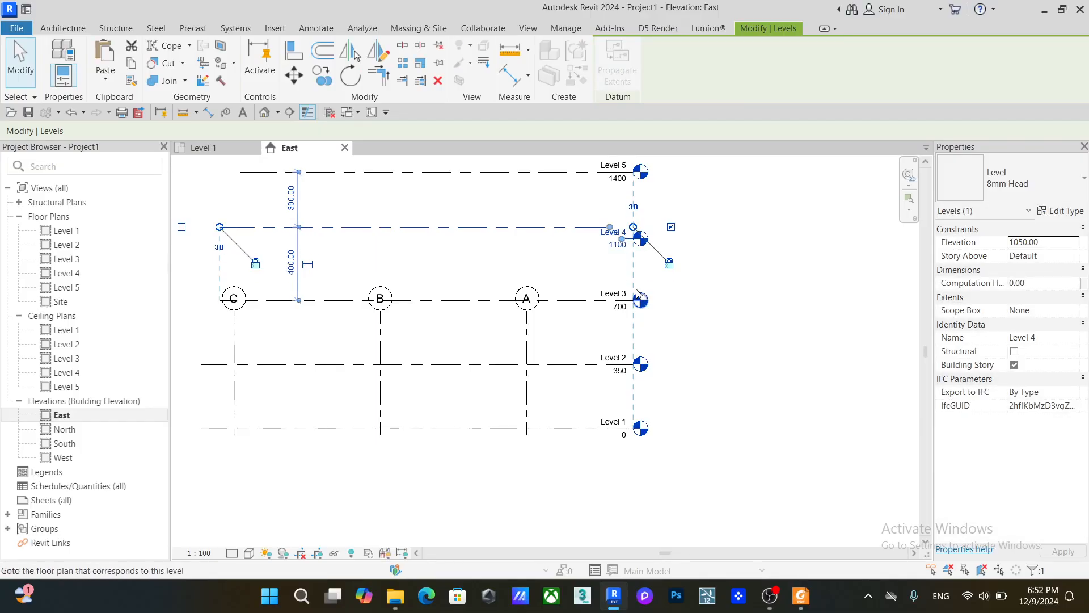
left_click_drag(628, 236, 634, 227)
left_click(735, 257)
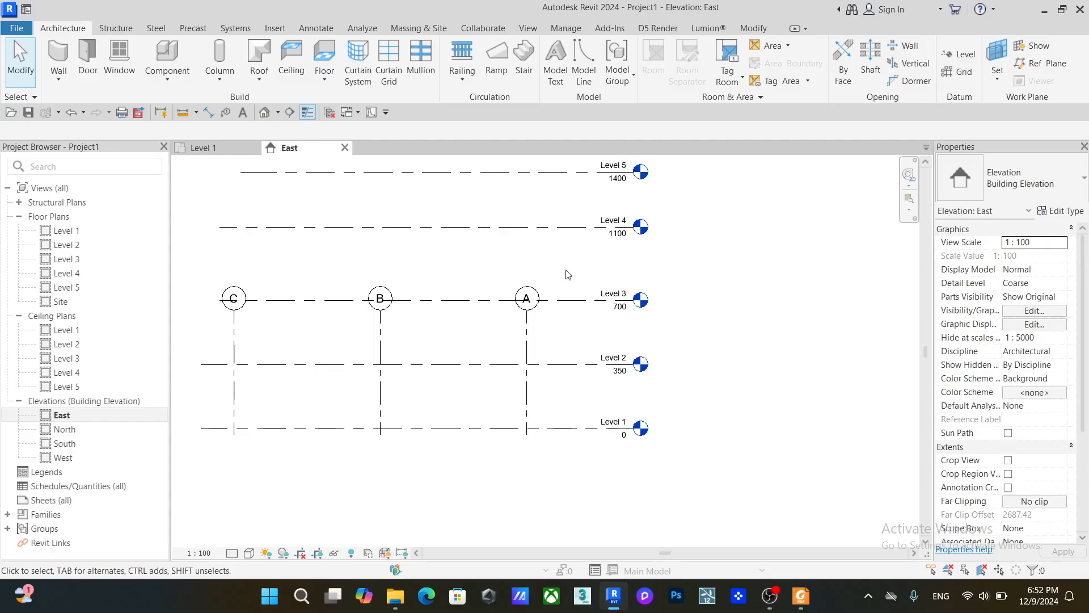
Extend the headless end of Level 5 to line up with the same end of Level 4.
left_click(618, 240)
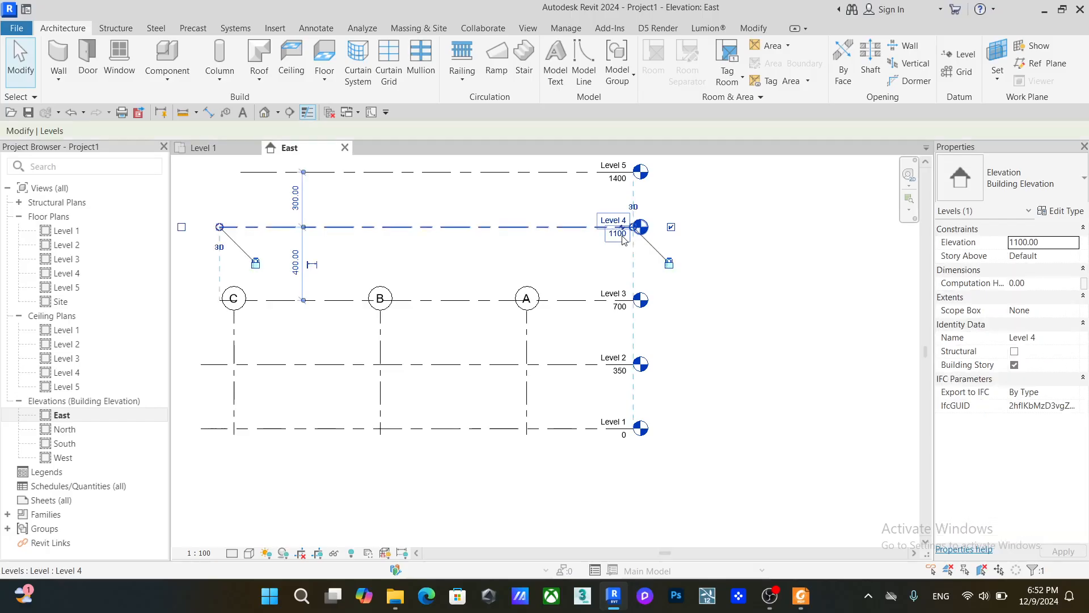
left_click(617, 366)
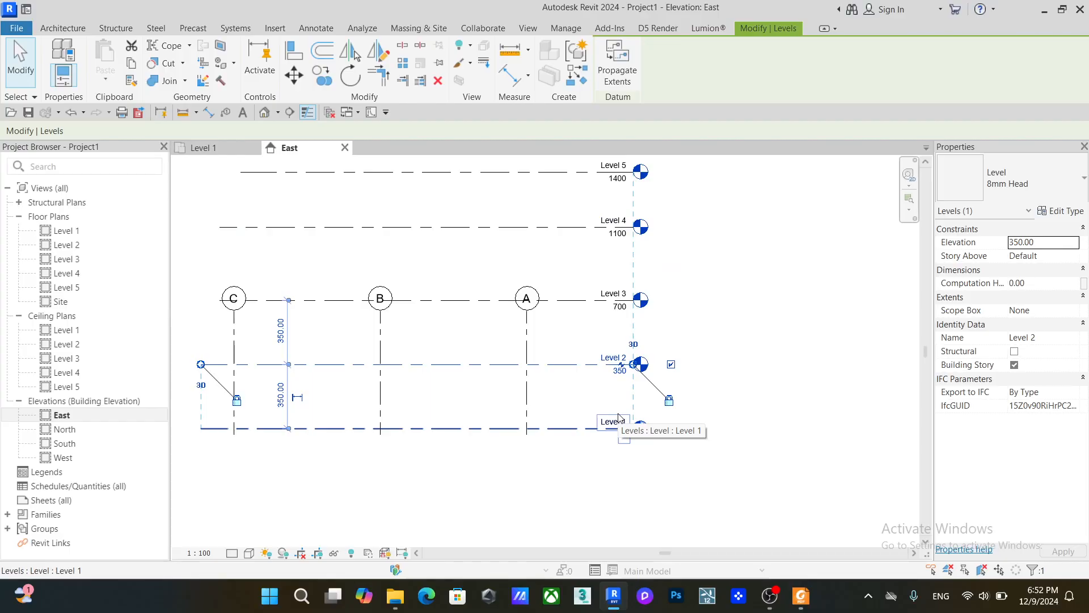
scroll(440, 343, "down", 2)
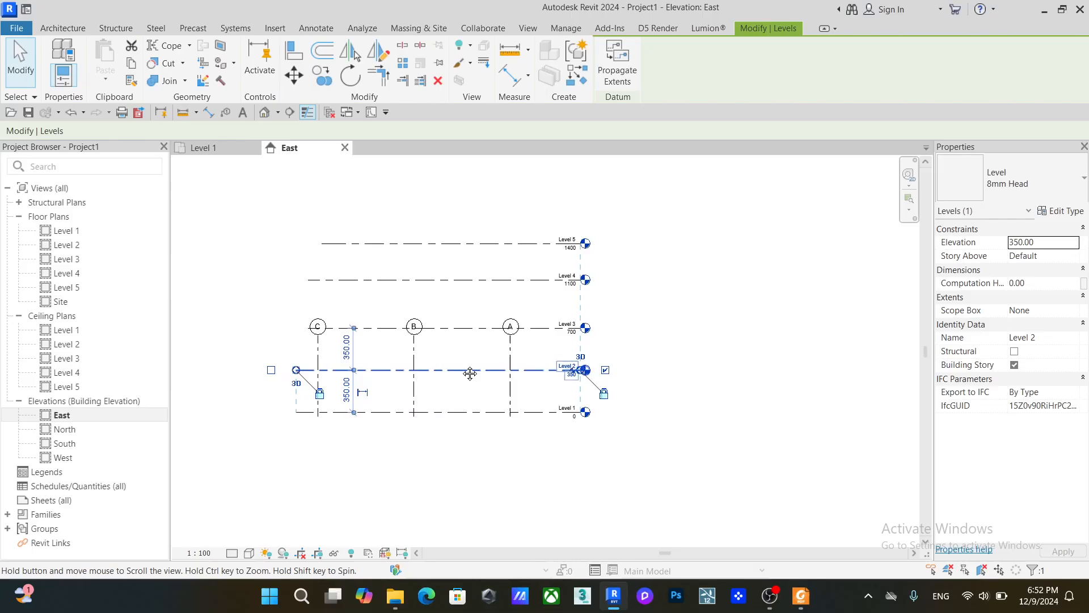
left_click(390, 236)
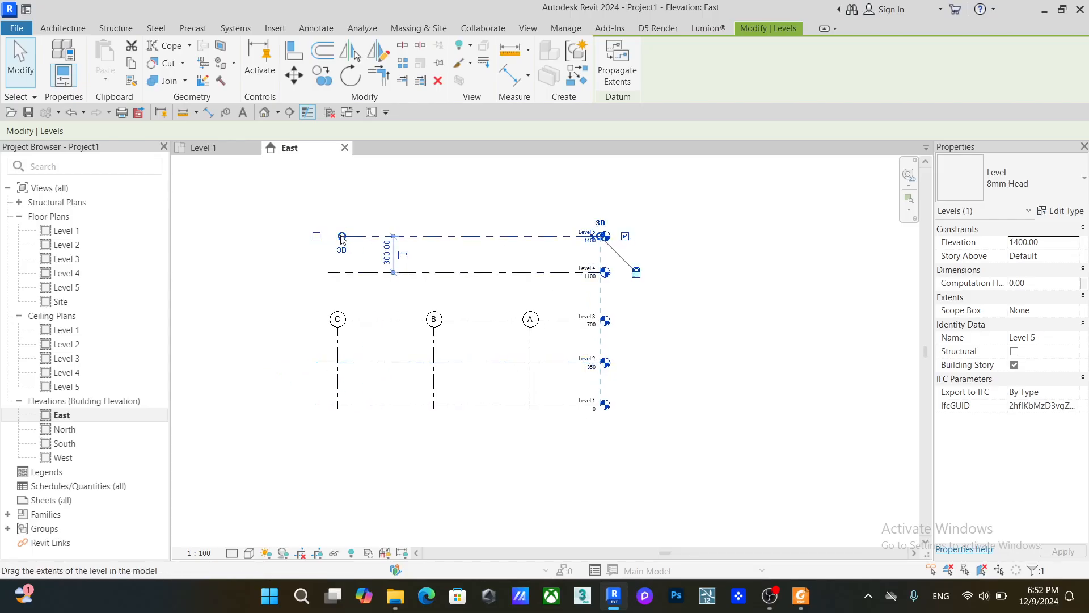
left_click(716, 371)
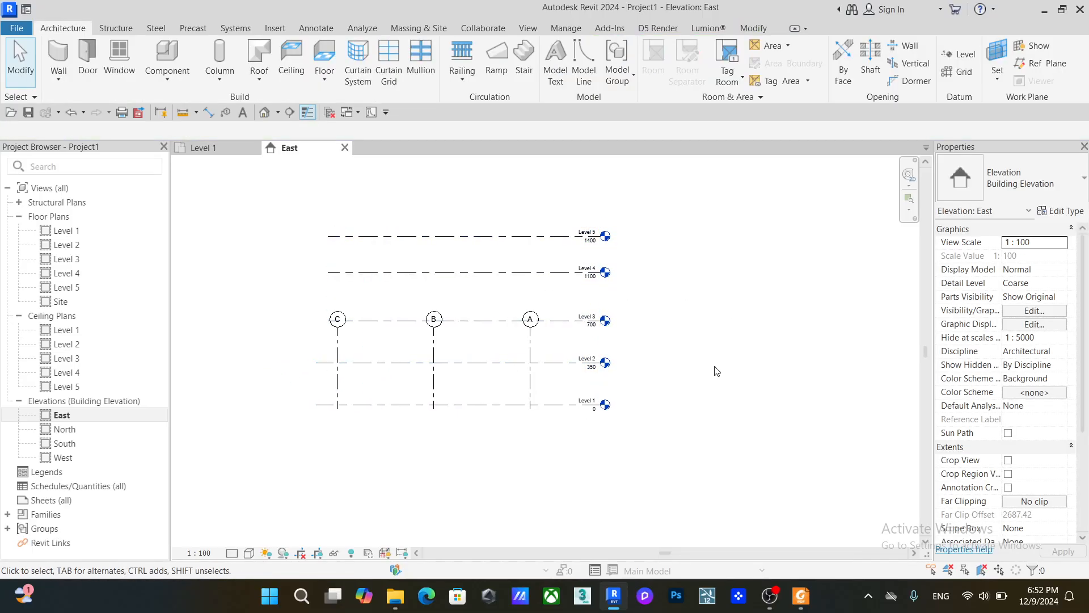
Review the grid in the Level 1 plan and the levels in the East elevation and the default 3D view.
left_click(205, 147)
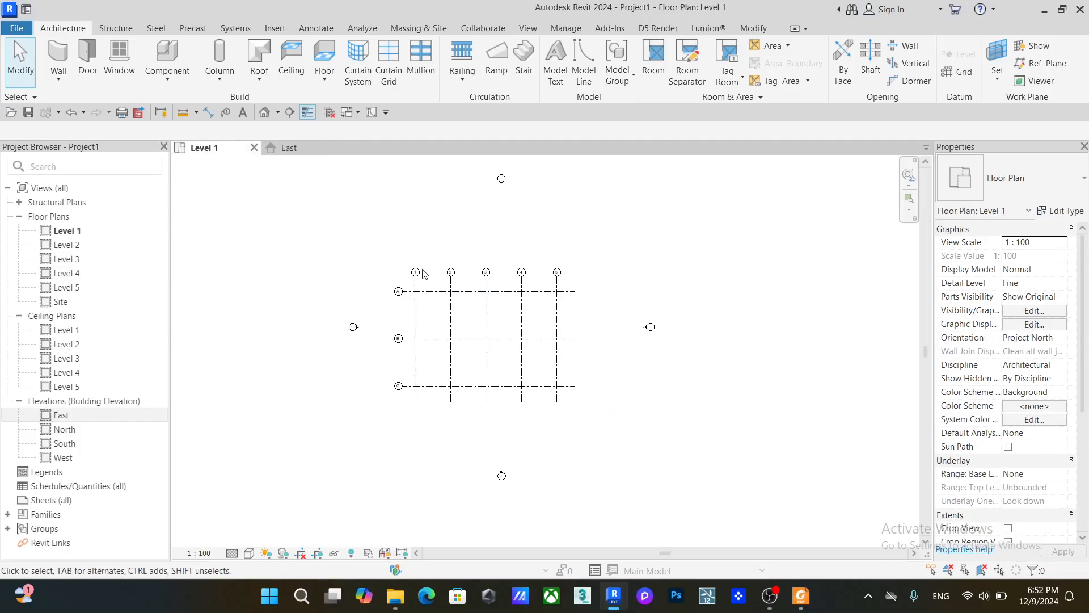
left_click(292, 152)
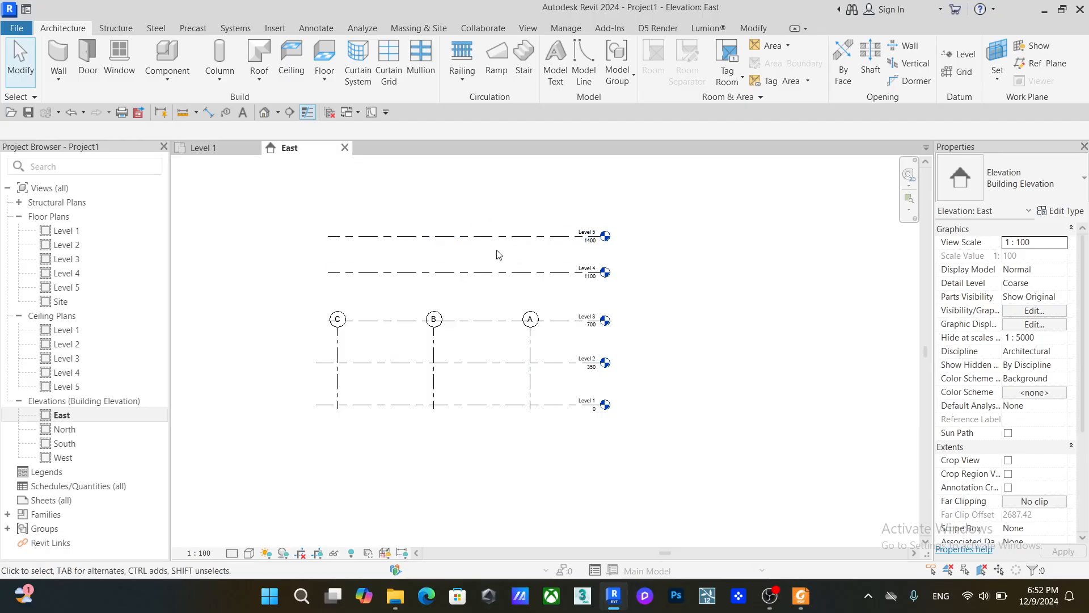
left_click(262, 114)
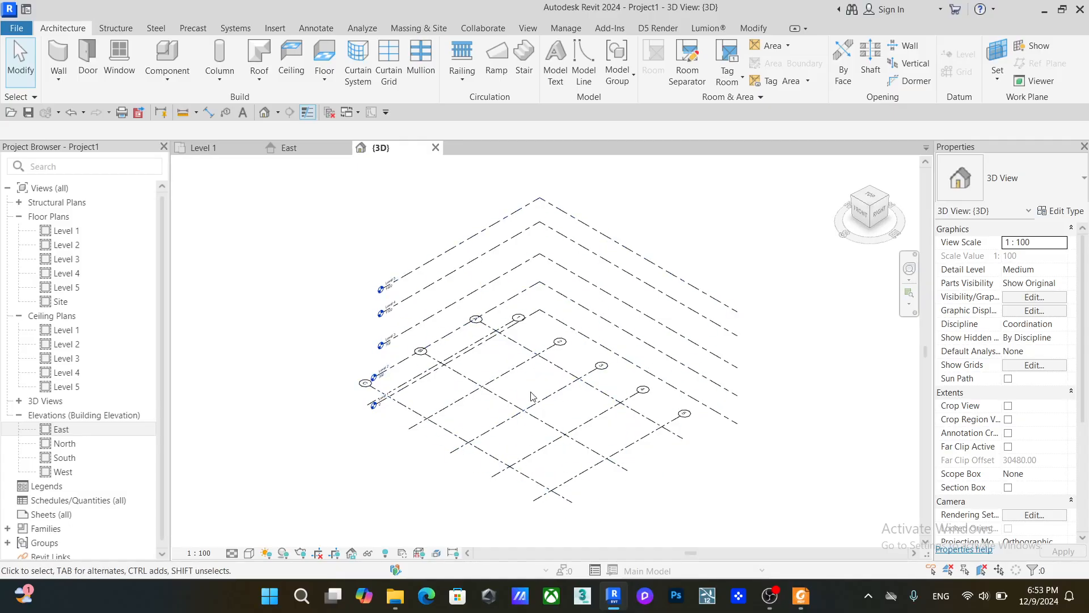
On Level 1, draw a closed L-shaped loop of Generic - 200mm walls along grids A, 5, B, 4 and 1, with its lower side about 500 below grid B.
left_click(217, 151)
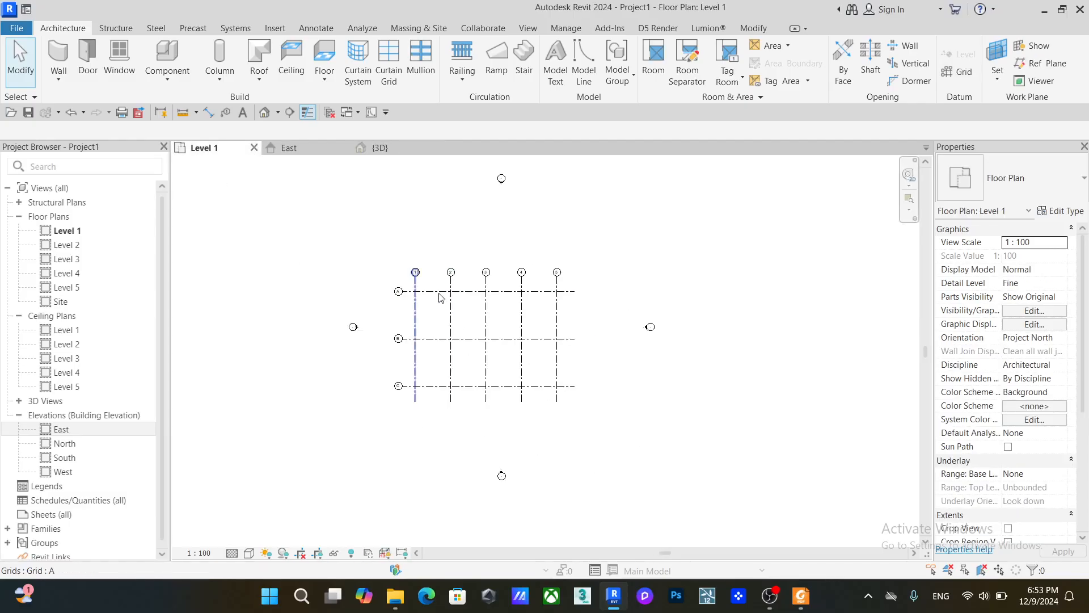
left_click(58, 55)
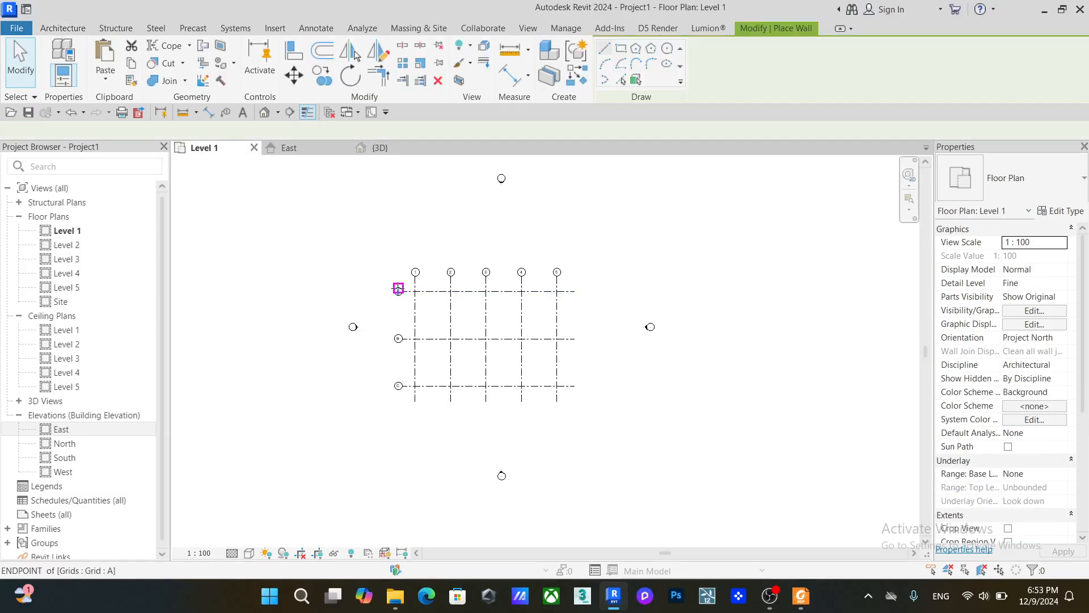
left_click(415, 291)
left_click(557, 291)
left_click(557, 338)
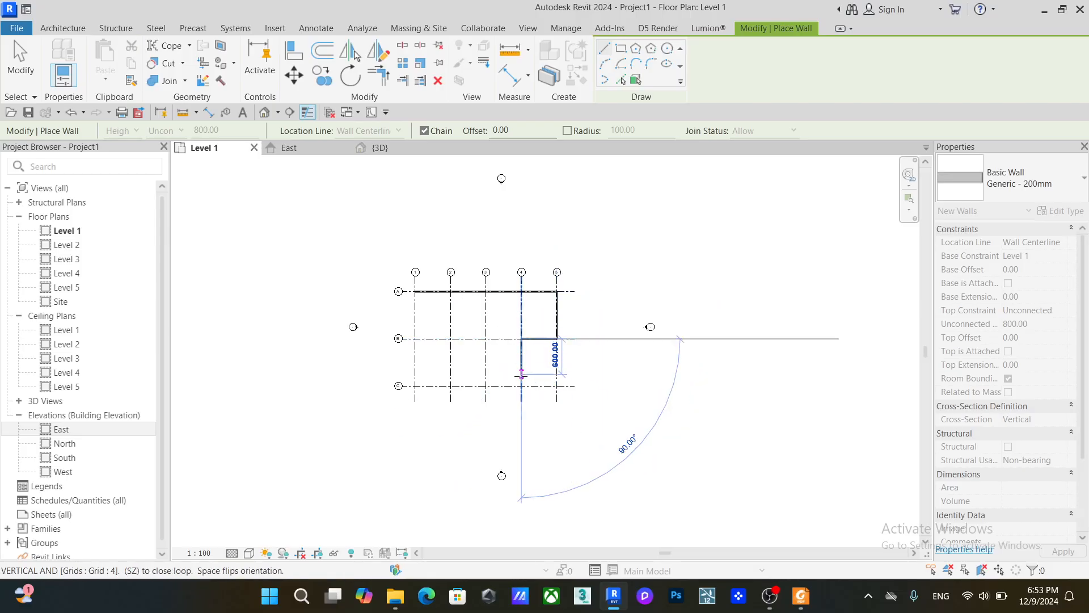
left_click(522, 339)
left_click(521, 368)
left_click(486, 368)
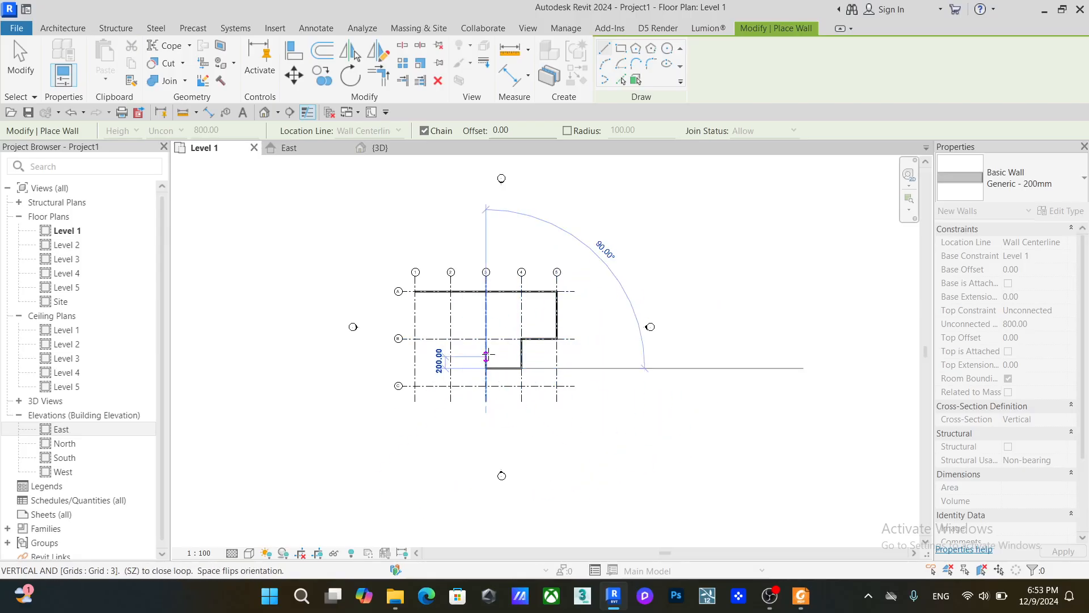
left_click(415, 368)
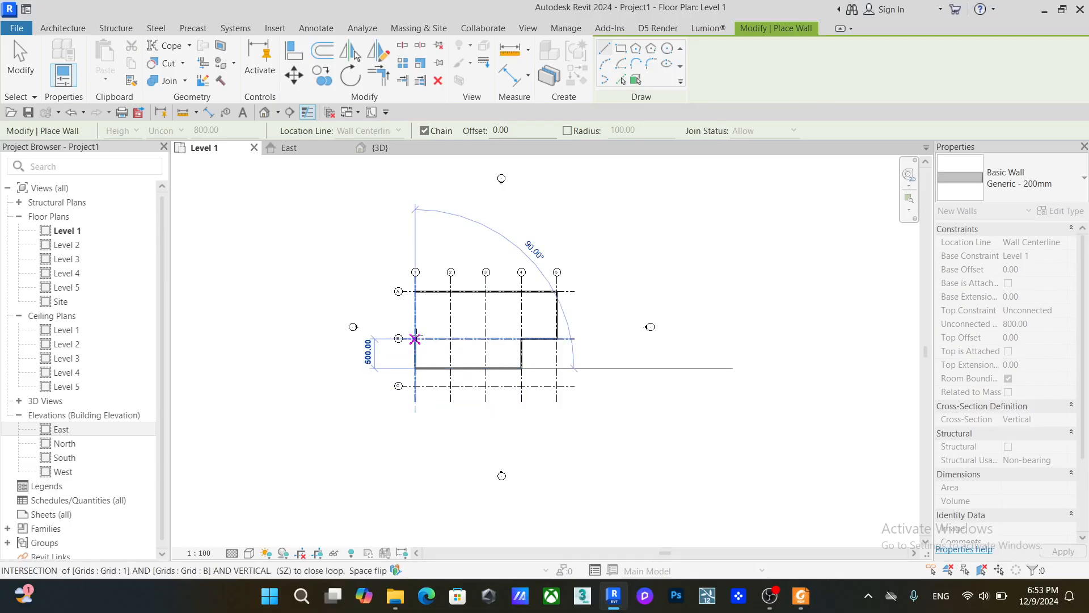
left_click(415, 291)
key("Escape")
key("Escape")
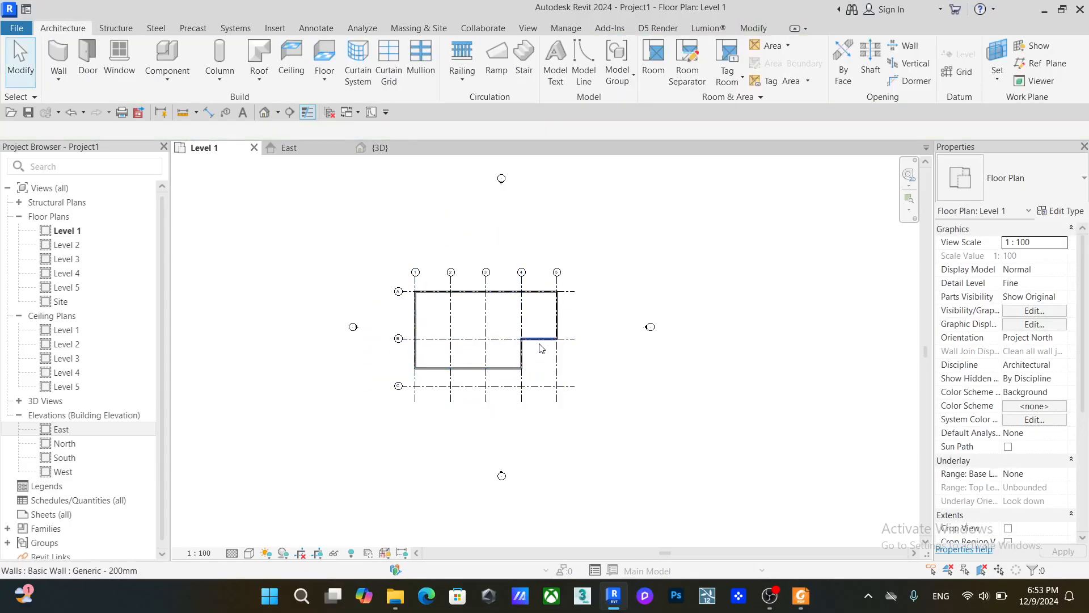
Inspect the walls against the levels in the 3D view and select the short wall on grid 4.
left_click(378, 147)
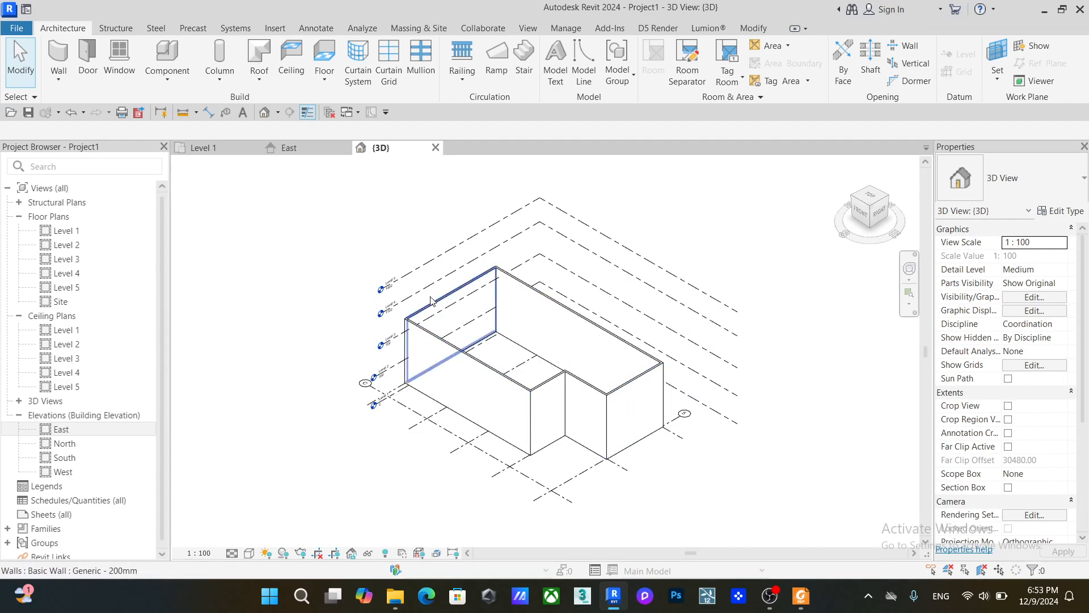
left_click(590, 383)
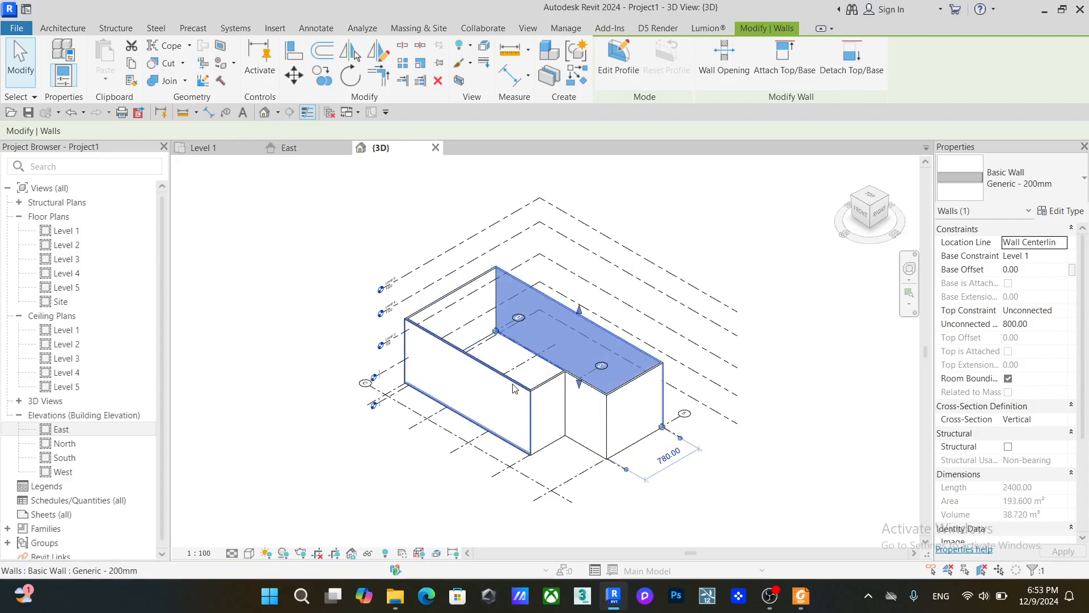
left_click(541, 390)
left_click(546, 432)
scroll(540, 451, "up", 3)
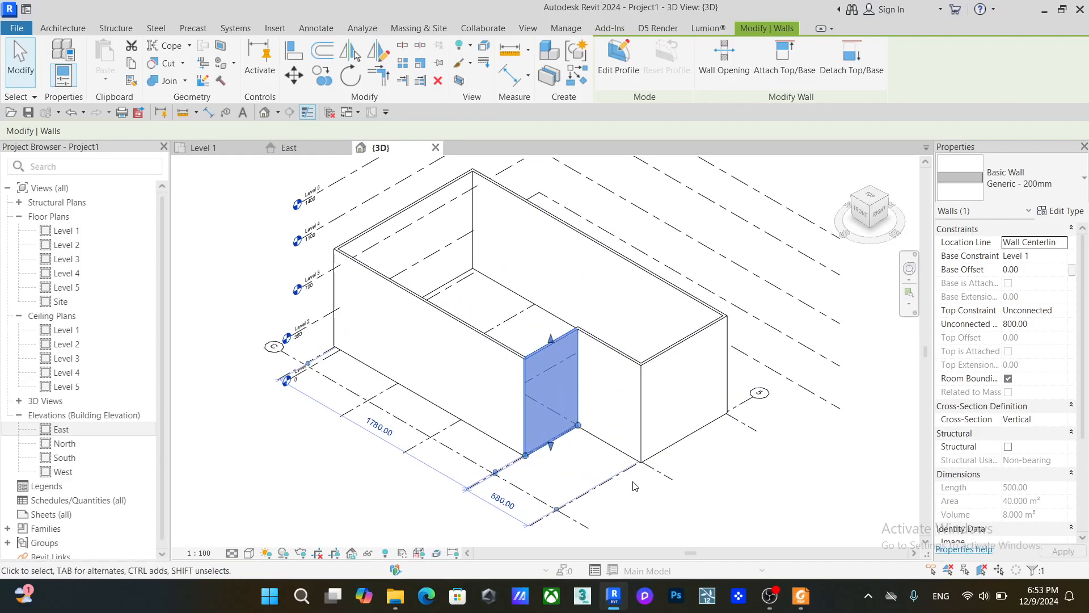